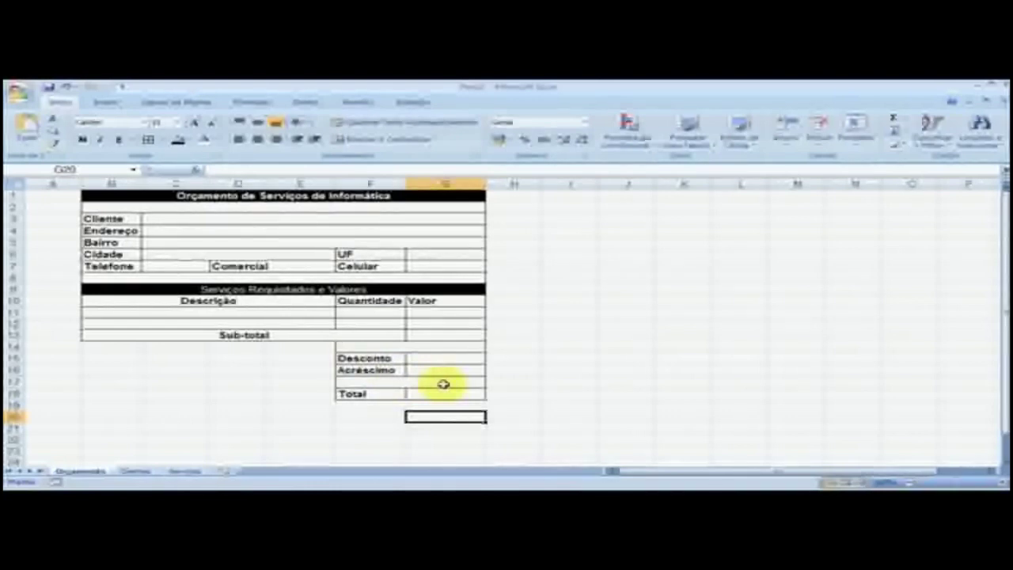
Examine the layout of the Orçamento form and the client and service records on the Clientes and Serviços sheets.
{"action": "left_click", "coordinate": [518, 417]}
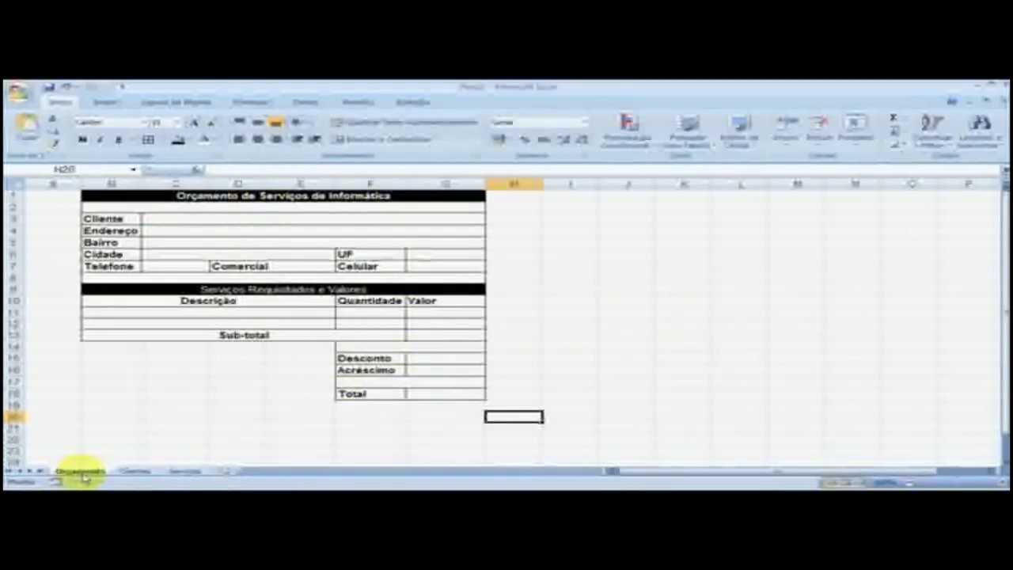
{"action": "left_click", "coordinate": [136, 471]}
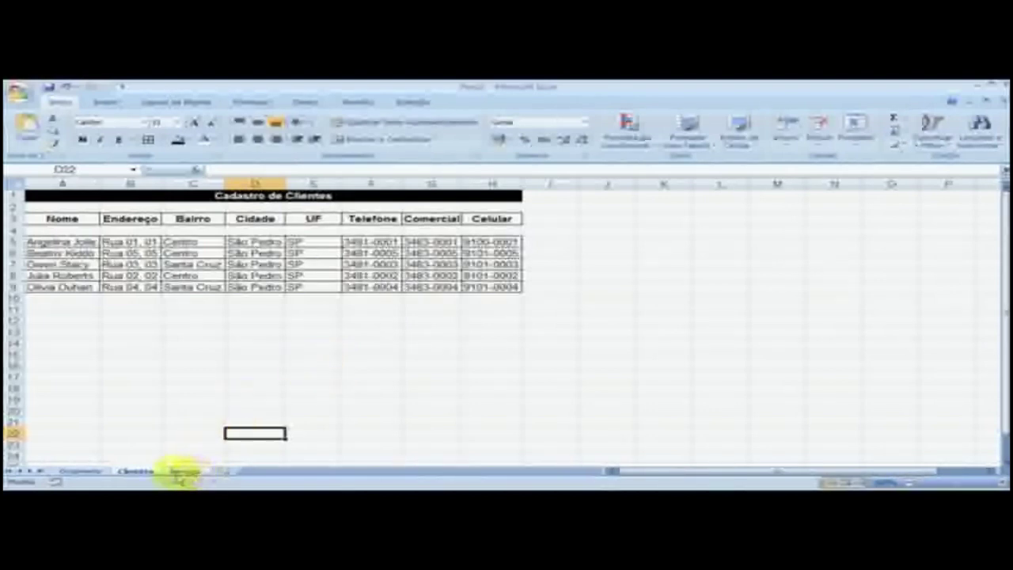
{"action": "left_click", "coordinate": [184, 474]}
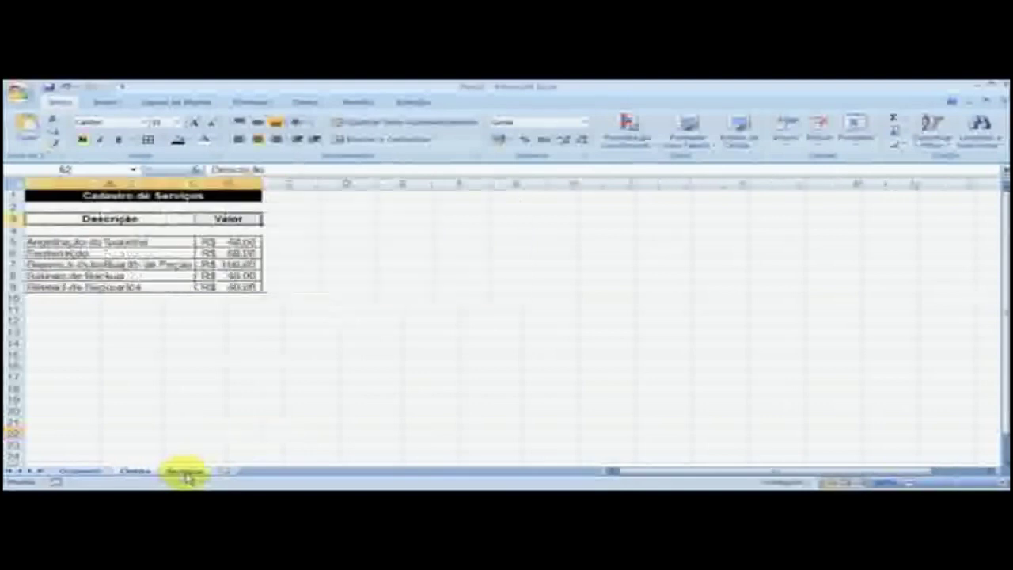
{"action": "left_click", "coordinate": [251, 354]}
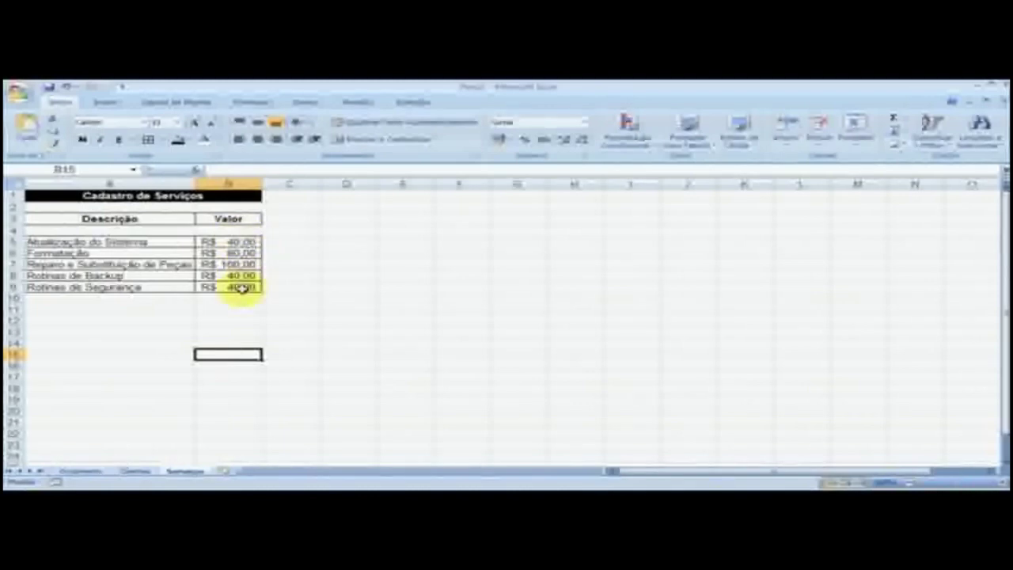
{"action": "left_click", "coordinate": [82, 472]}
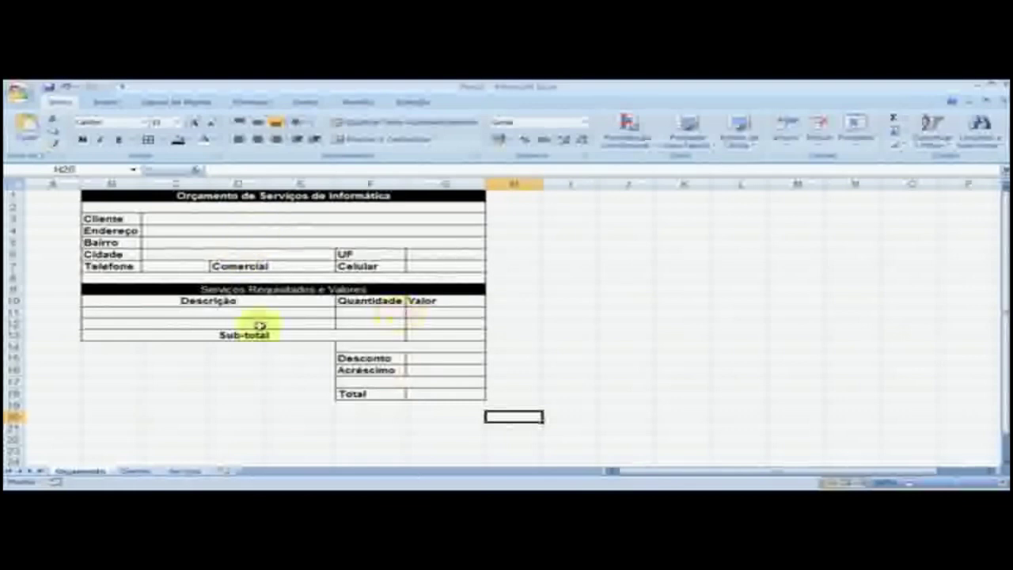
{"action": "left_click", "coordinate": [135, 471]}
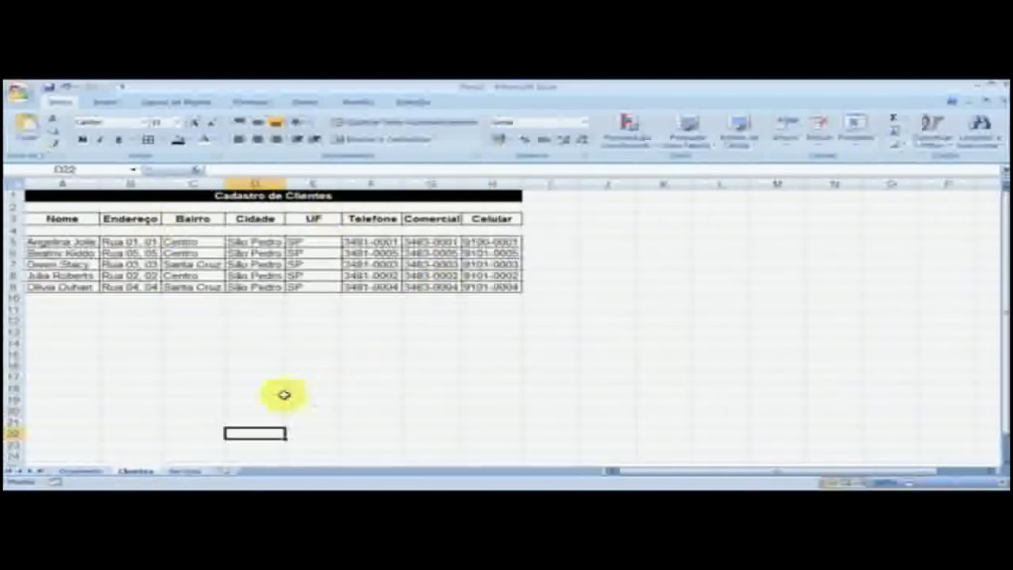
{"action": "left_click", "coordinate": [196, 471]}
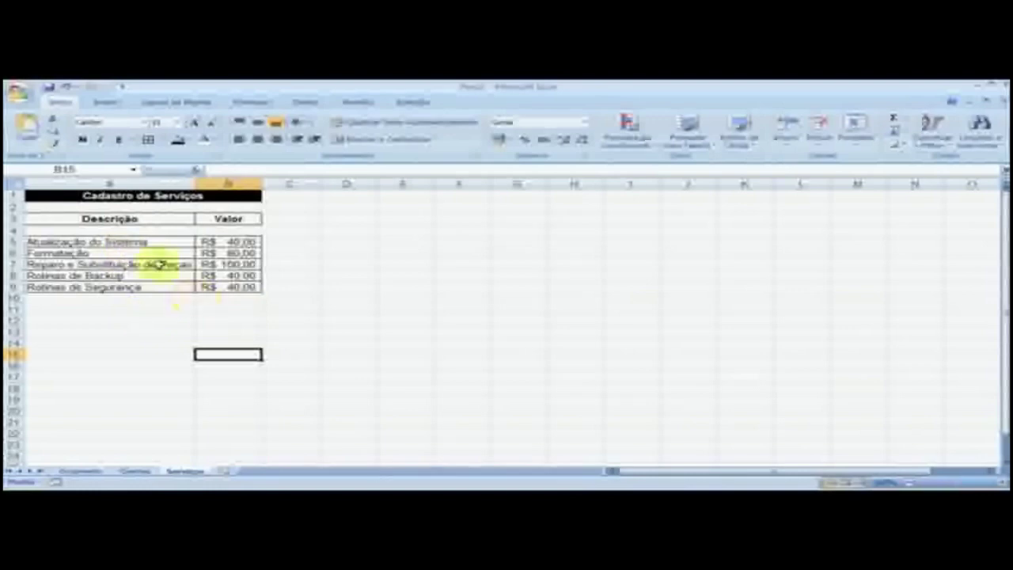
{"action": "left_click", "coordinate": [150, 254]}
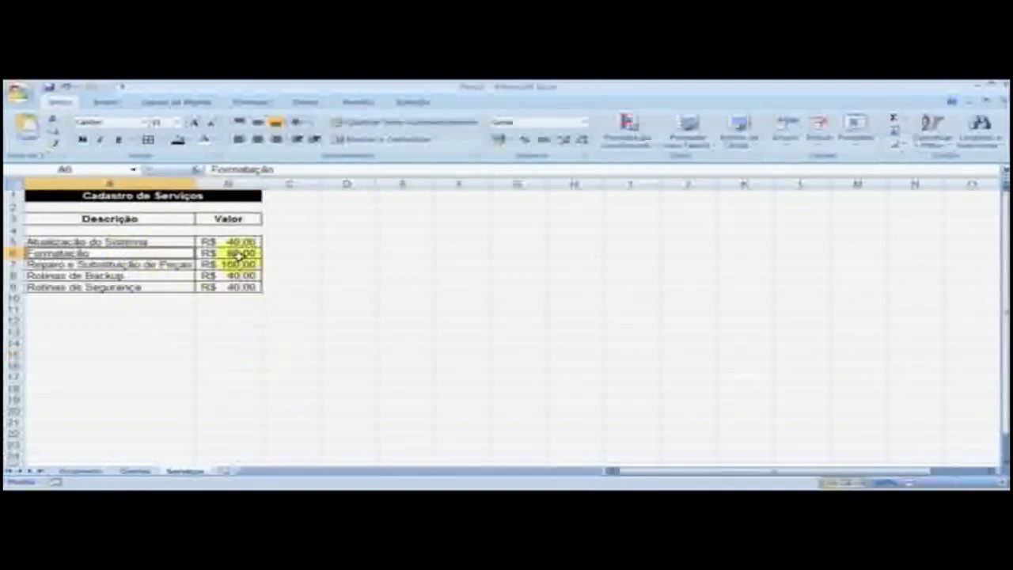
{"action": "left_click", "coordinate": [290, 331]}
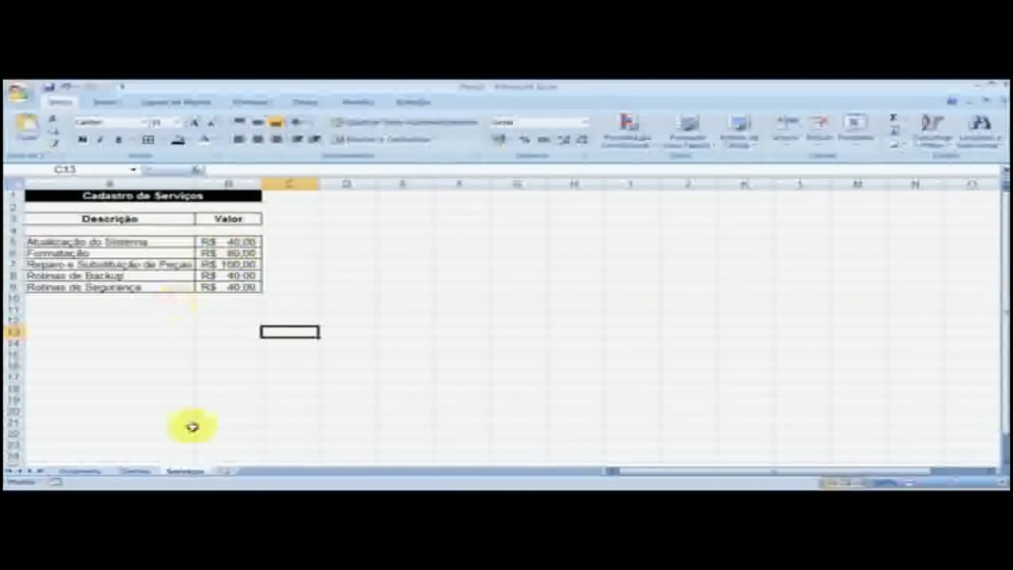
{"action": "left_click", "coordinate": [81, 473]}
{"action": "left_click", "coordinate": [320, 418]}
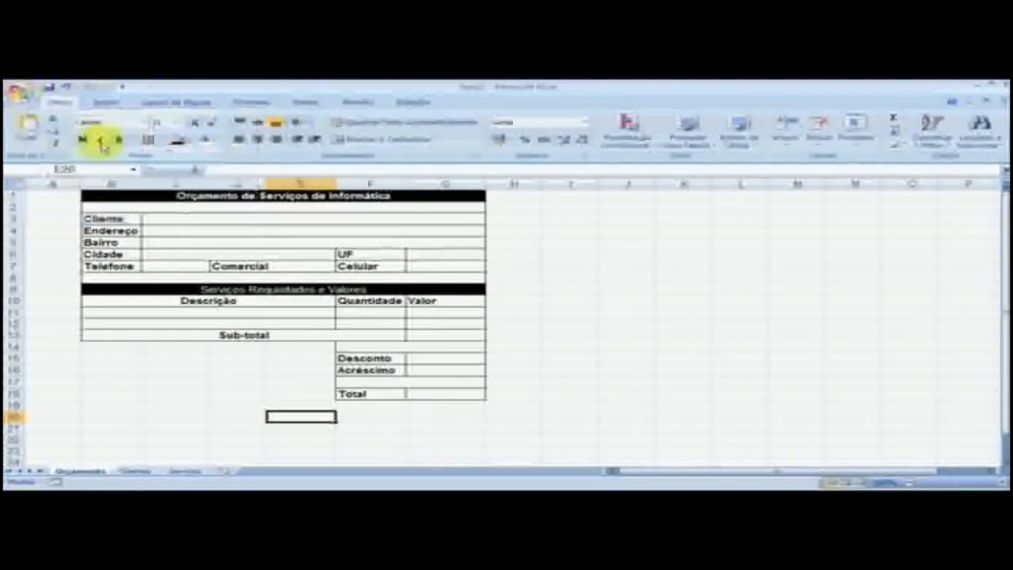
Enable the program option "Mostrar guia Desenvolvedor na Faixa de Opções" and display the developer tools.
{"action": "left_click", "coordinate": [20, 94]}
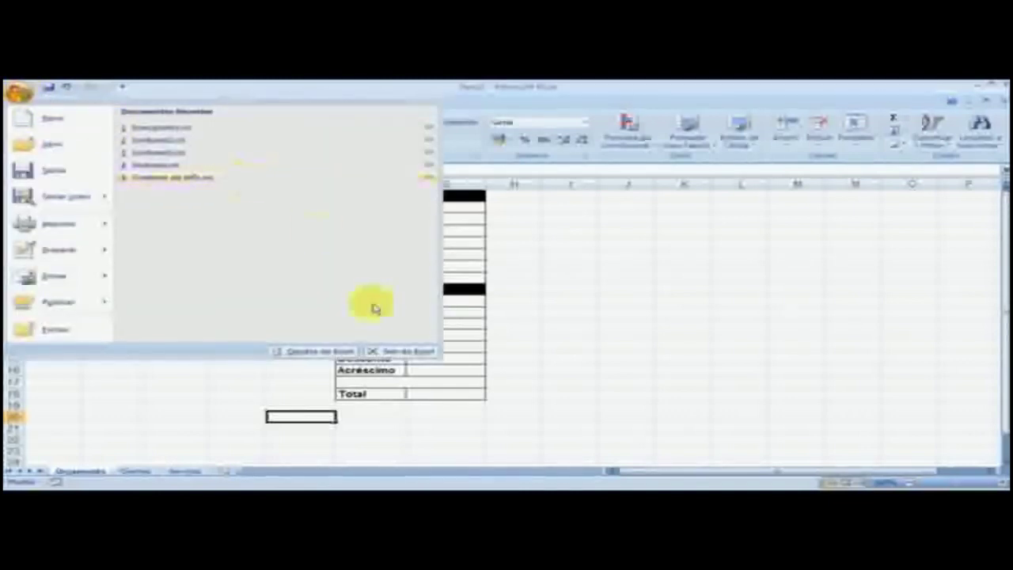
{"action": "left_click", "coordinate": [313, 351]}
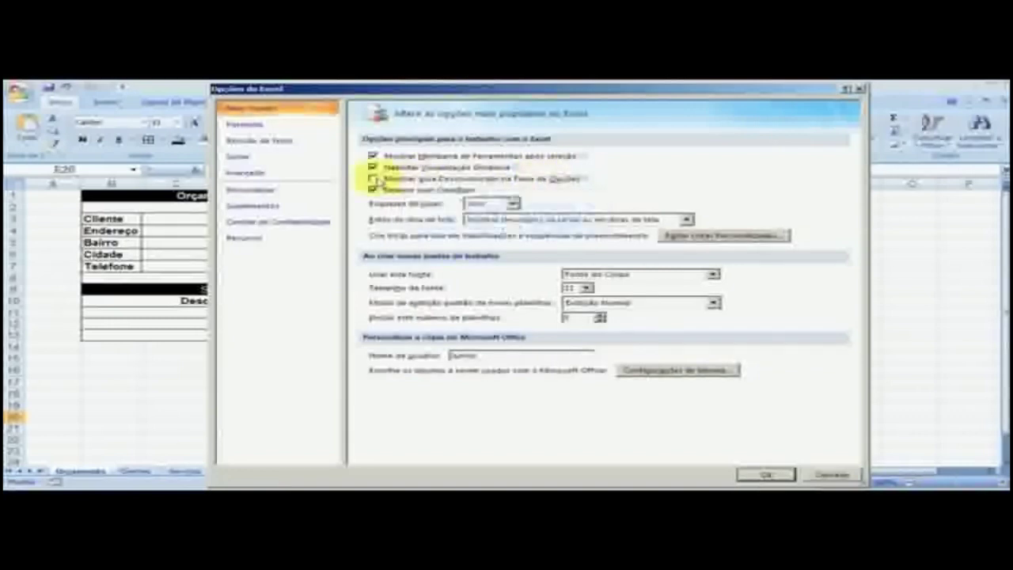
{"action": "left_click", "coordinate": [373, 179]}
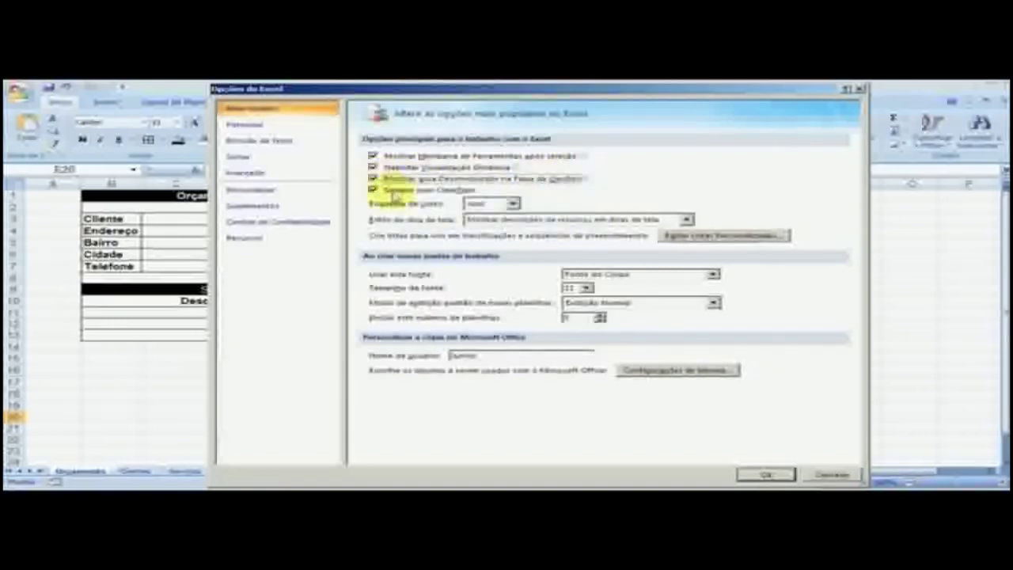
{"action": "left_click", "coordinate": [762, 475]}
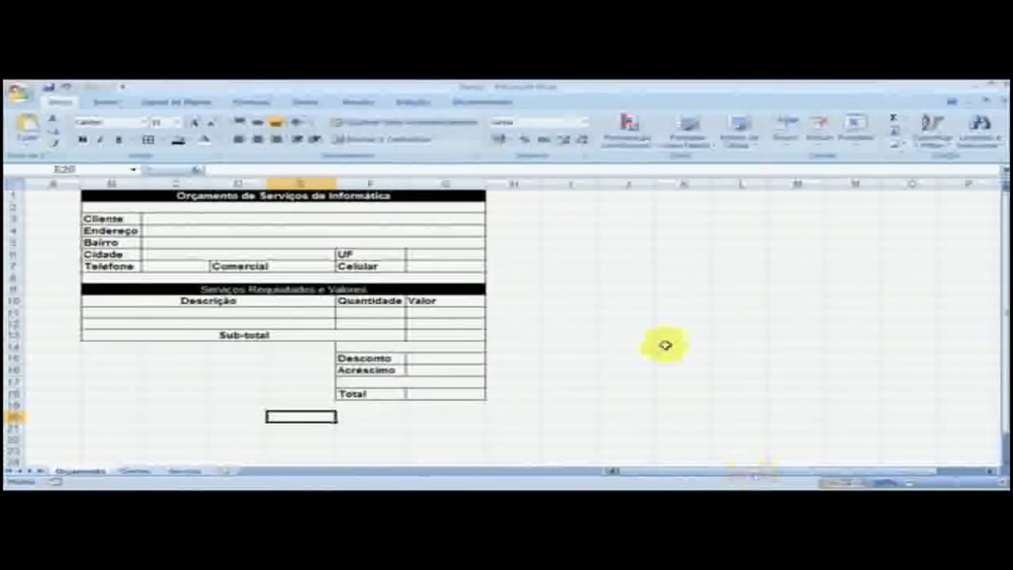
{"action": "left_click", "coordinate": [483, 104]}
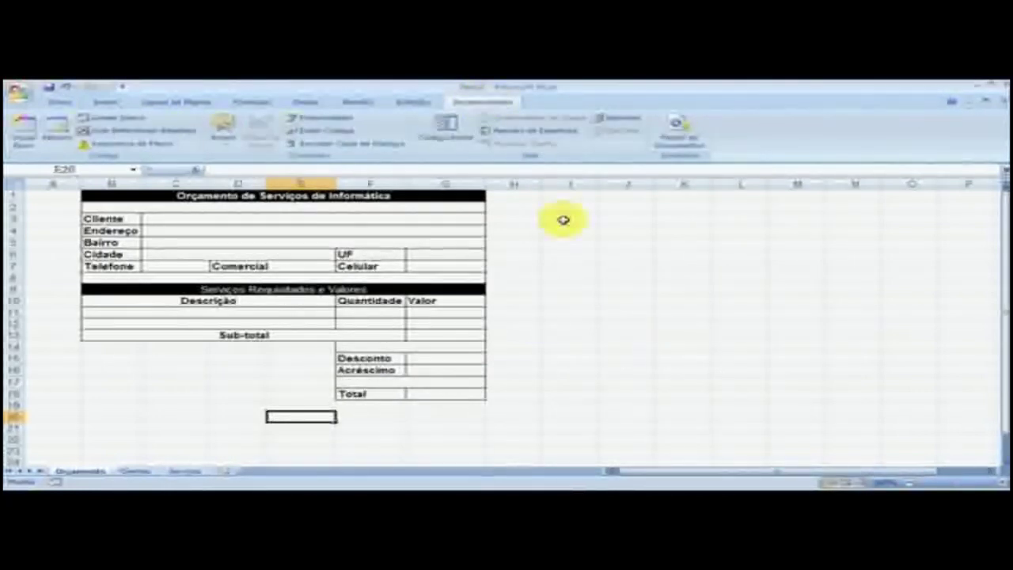
Examine the available form controls and the font-size list as an example of a combo box.
{"action": "left_click", "coordinate": [226, 145]}
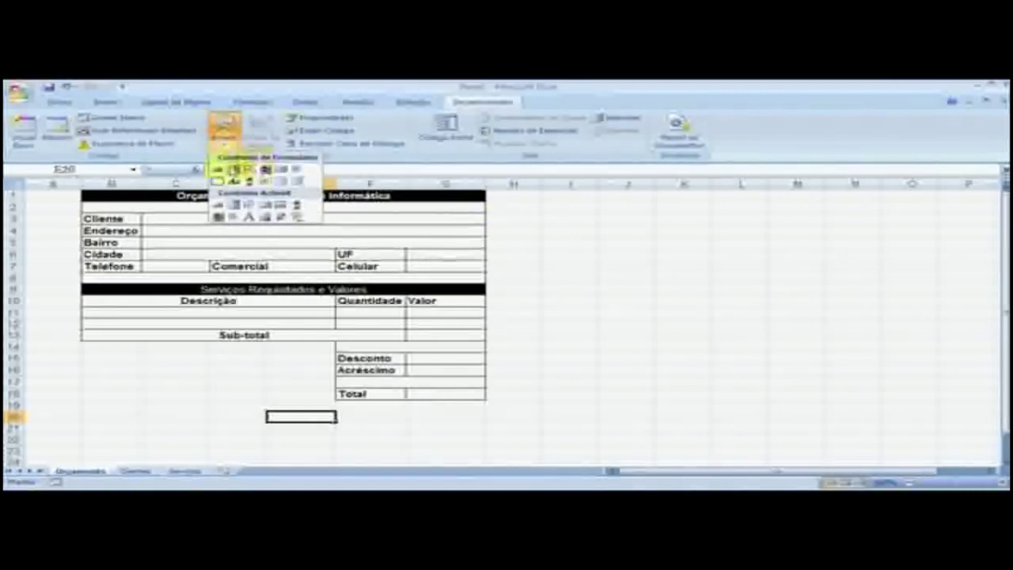
{"action": "left_click", "coordinate": [224, 131]}
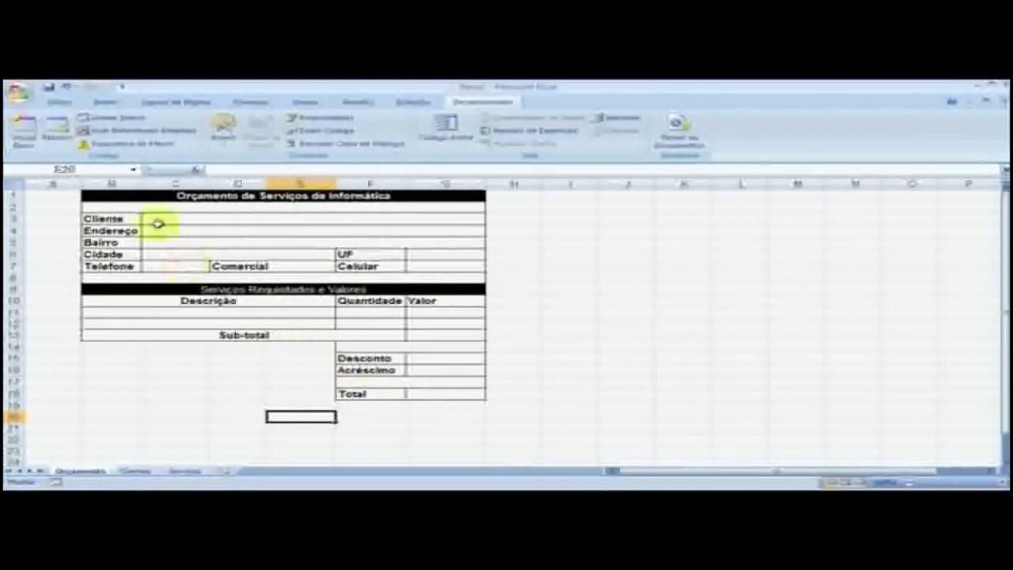
{"action": "left_click", "coordinate": [224, 146]}
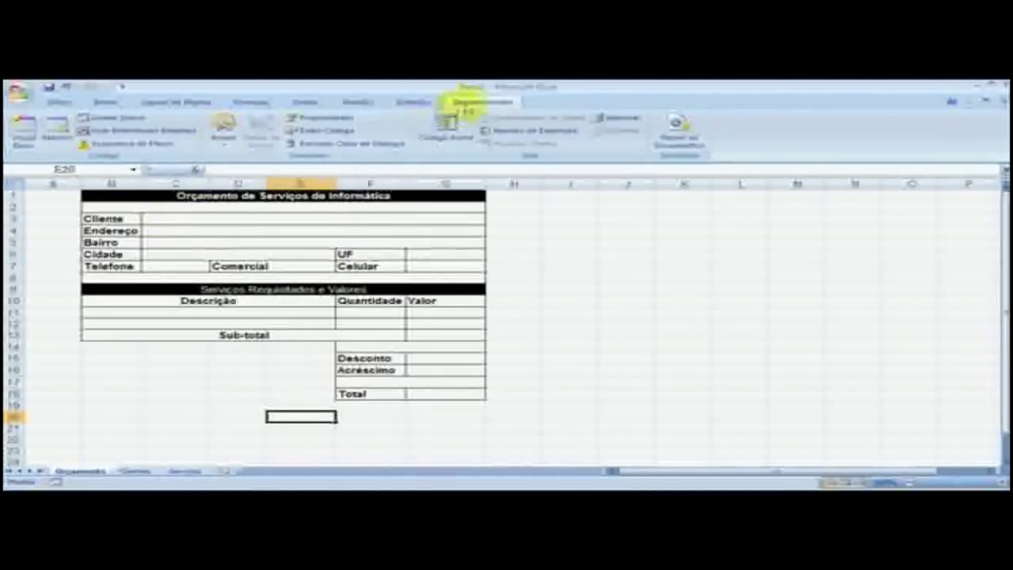
{"action": "left_click", "coordinate": [224, 146]}
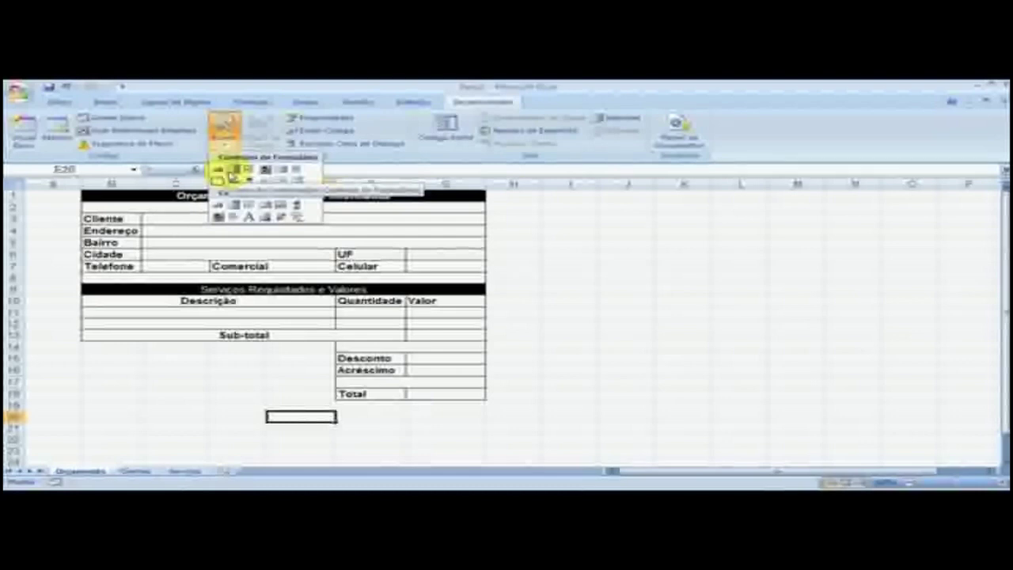
{"action": "left_click", "coordinate": [59, 101]}
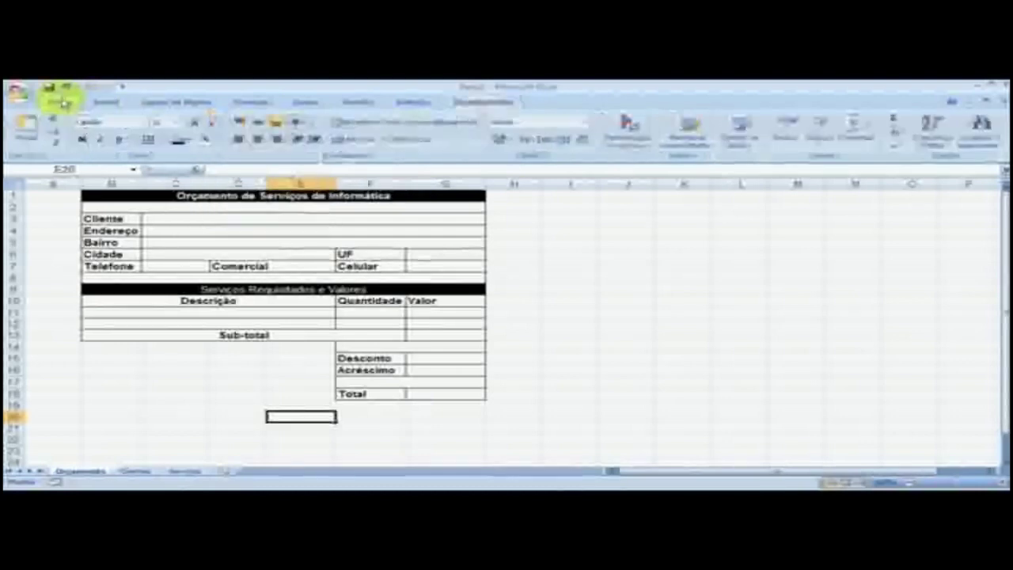
{"action": "left_click", "coordinate": [177, 123]}
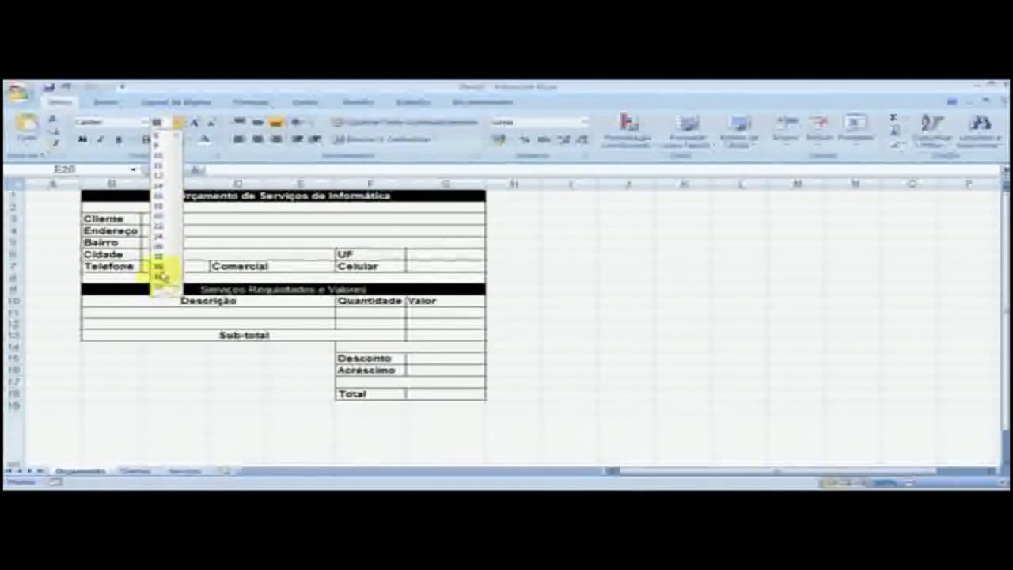
{"action": "left_click", "coordinate": [178, 125]}
{"action": "scroll", "coordinate": [285, 278], "scroll_direction": "up", "scroll_amount": 3}
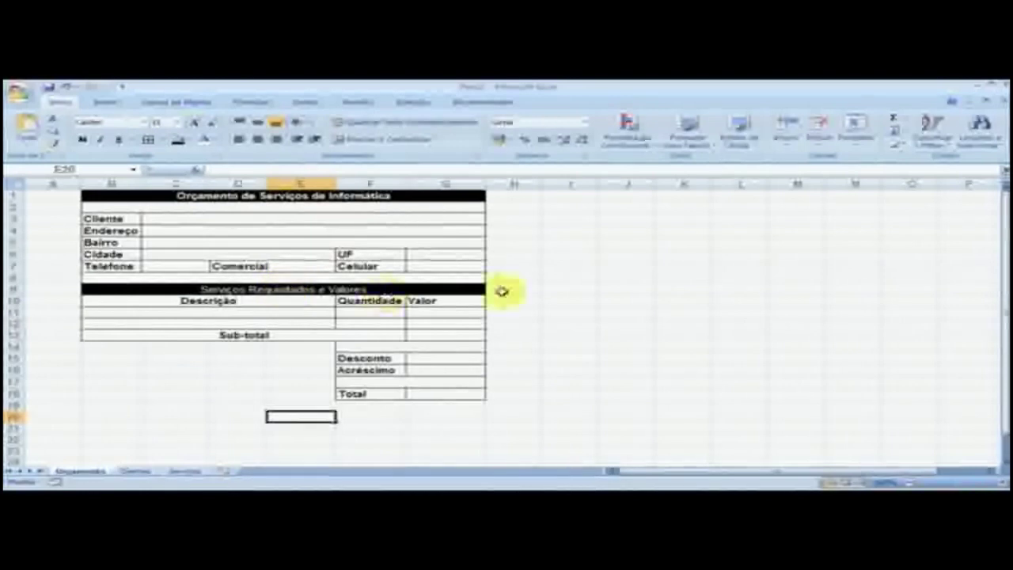
Insert a combo box form control in the empty cells beside the Orçamento form and reduce its height to about one row.
{"action": "left_click", "coordinate": [289, 219]}
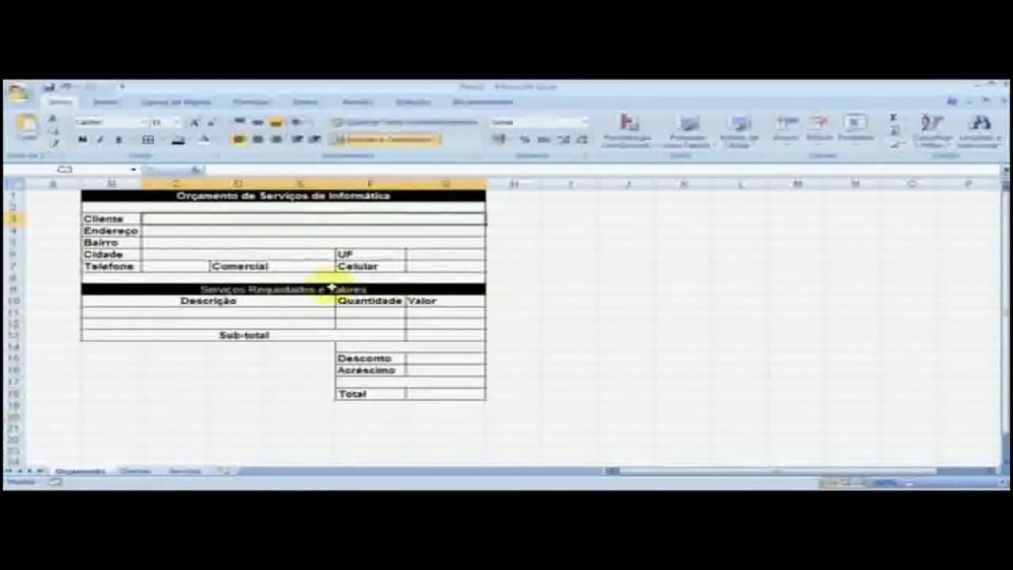
{"action": "left_click", "coordinate": [473, 102]}
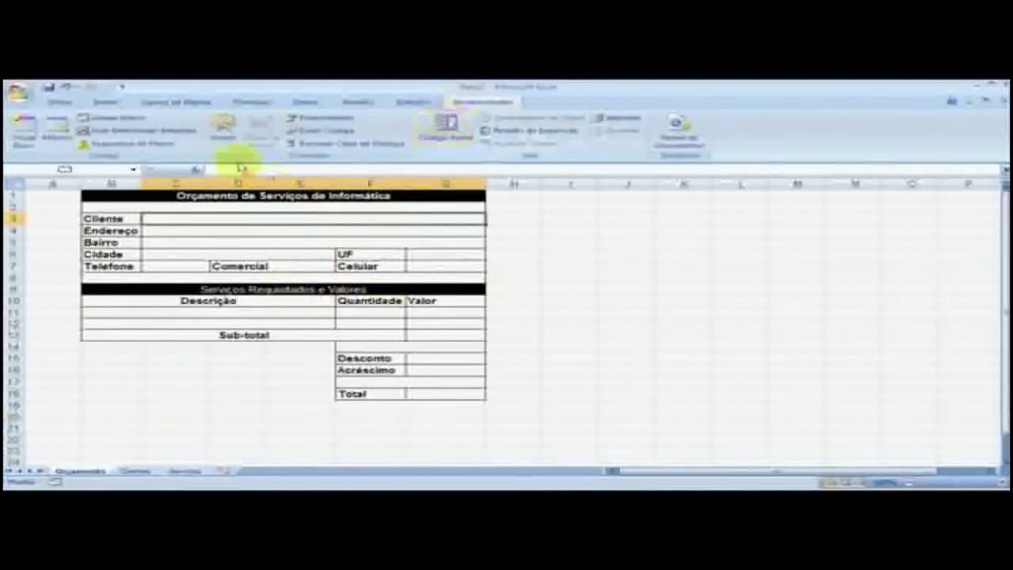
{"action": "left_click", "coordinate": [225, 133]}
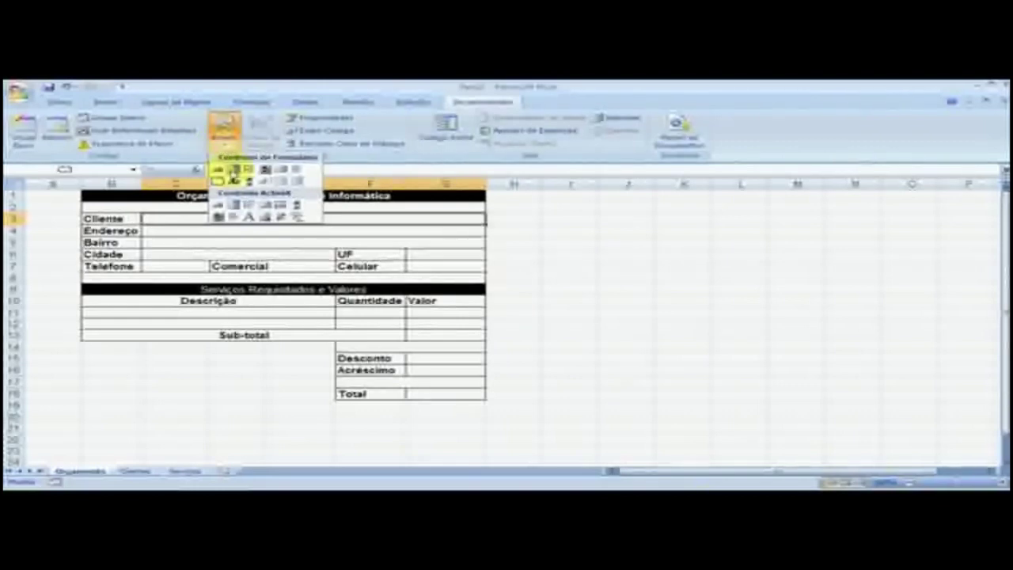
{"action": "left_click", "coordinate": [231, 172]}
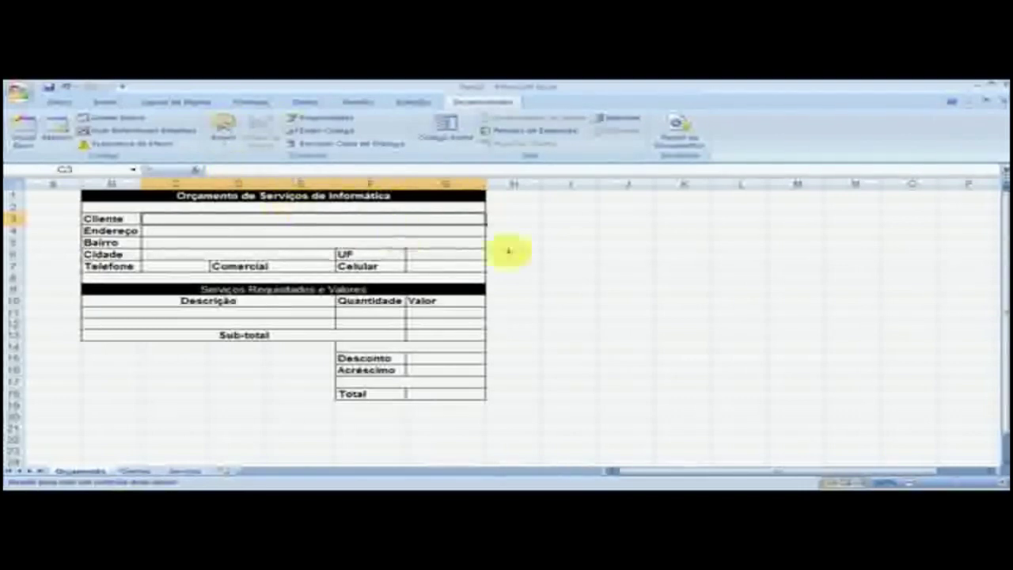
{"action": "left_click", "coordinate": [520, 245]}
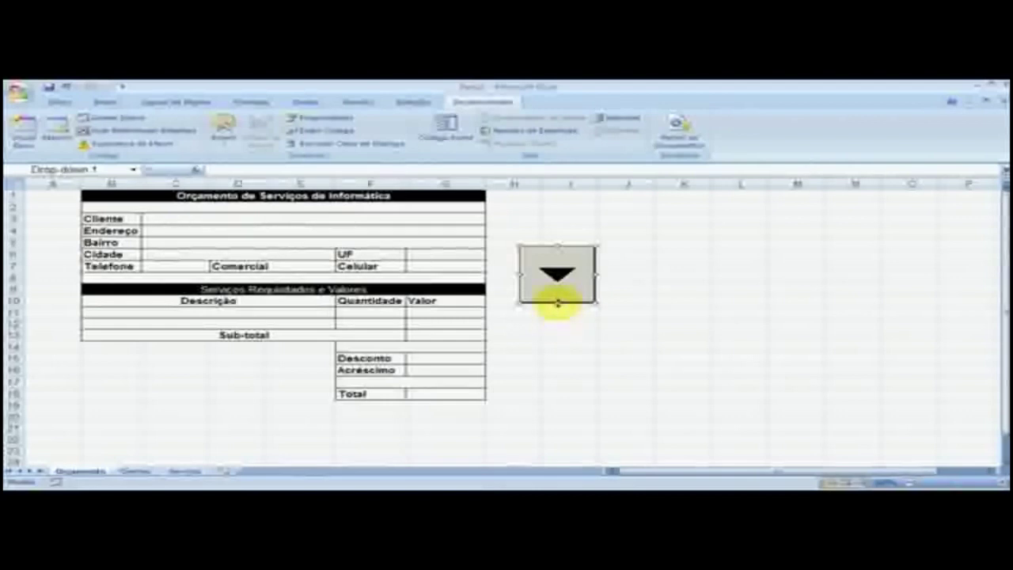
{"action": "left_click_drag", "start_coordinate": [558, 304], "coordinate": [559, 255]}
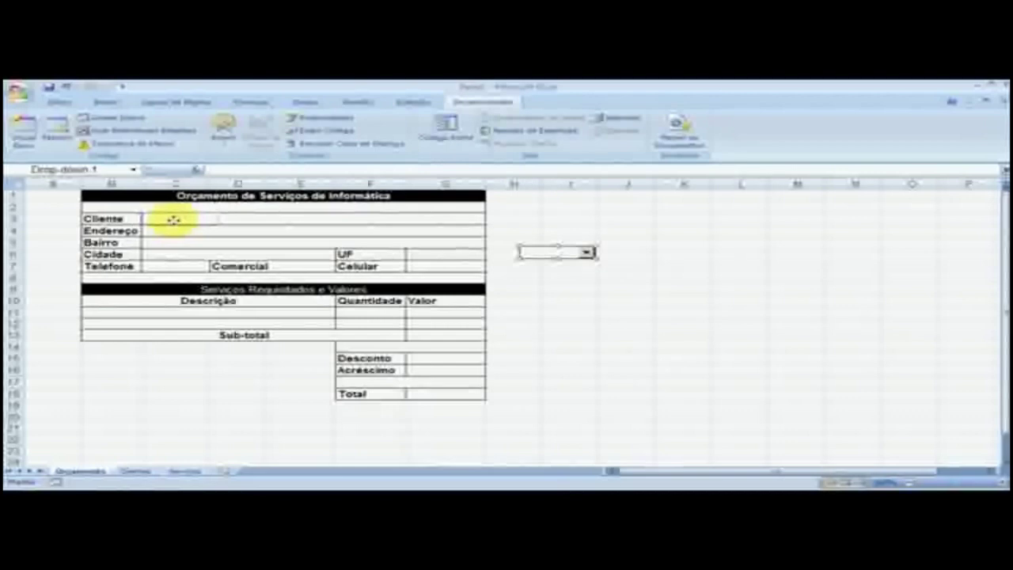
Fit the combo box into the Cliente field across columns C to G and slightly increase the height of row 3.
{"action": "left_click_drag", "start_coordinate": [174, 220], "coordinate": [172, 221]}
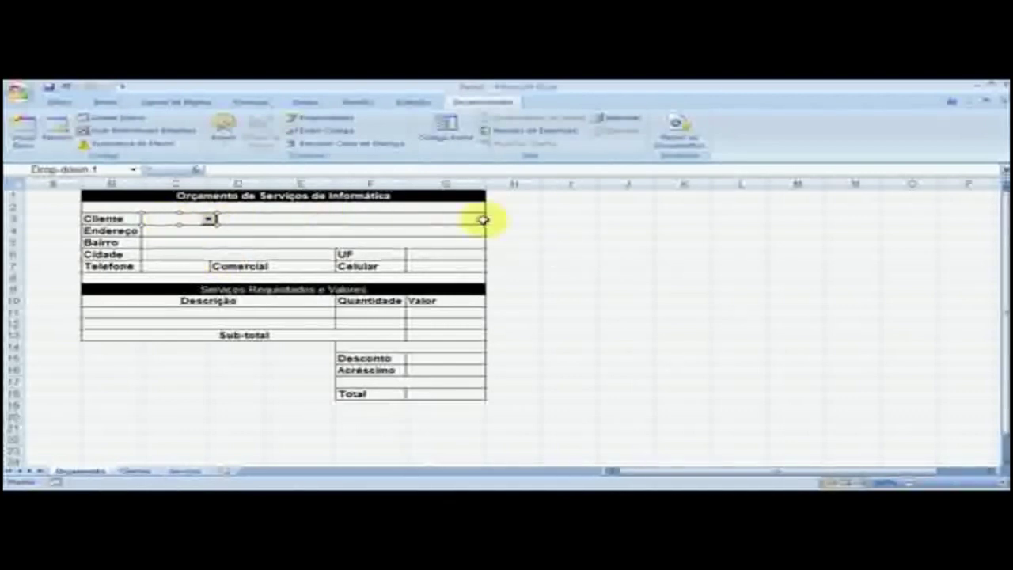
{"action": "left_click_drag", "start_coordinate": [214, 220], "coordinate": [485, 223]}
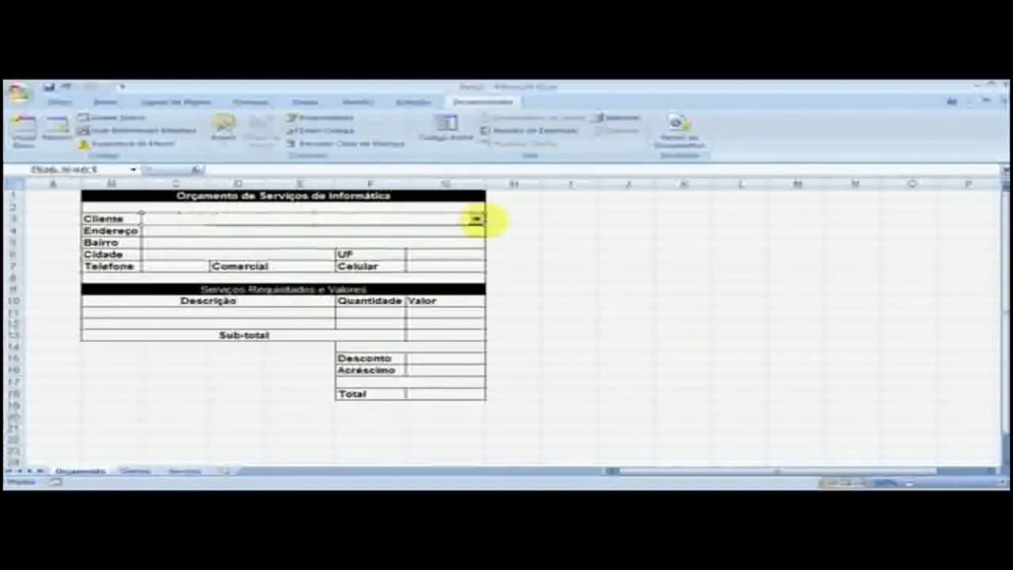
{"action": "left_click", "coordinate": [539, 241]}
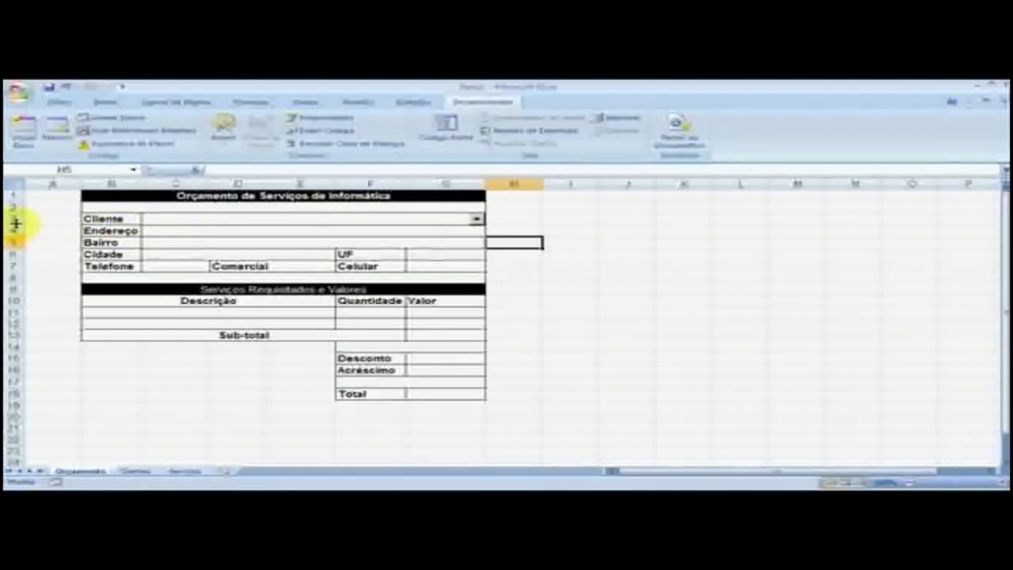
{"action": "left_click_drag", "start_coordinate": [16, 225], "coordinate": [16, 226]}
{"action": "left_click", "coordinate": [564, 231]}
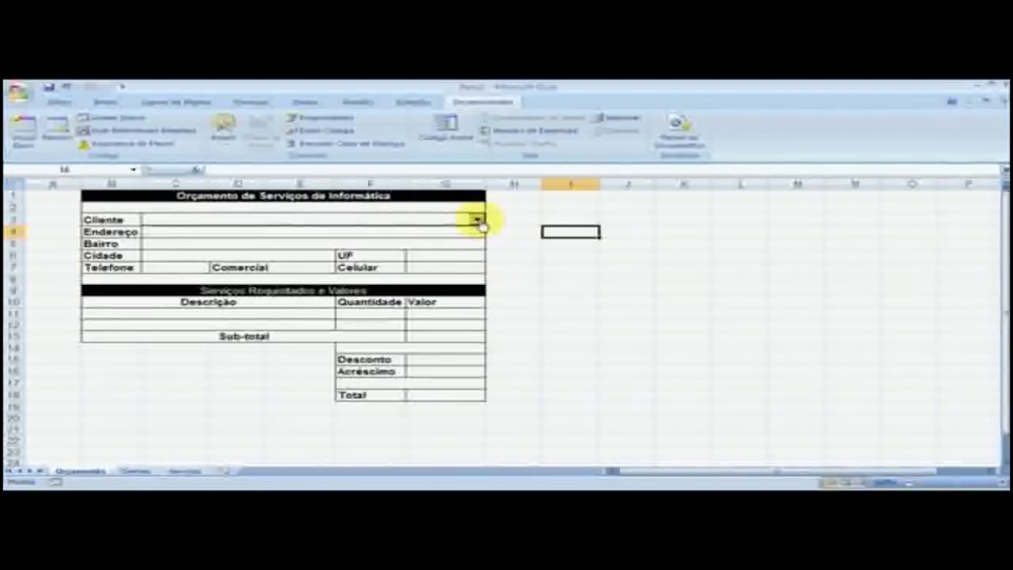
Set the Cliente combo box's input range to cells A4 through A9 of the Clientes sheet, including the blank row above the names.
{"action": "left_click", "coordinate": [136, 473]}
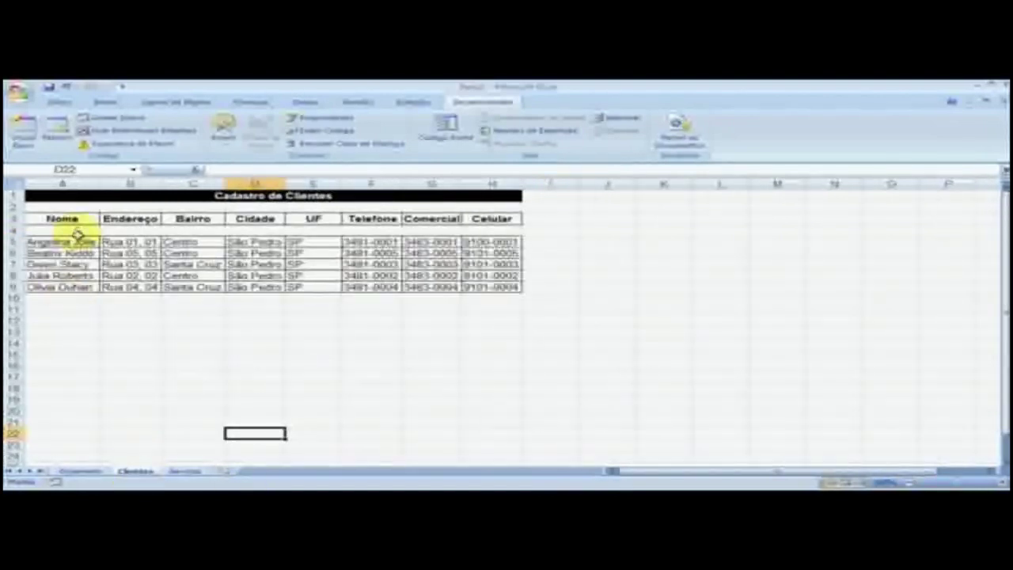
{"action": "left_click", "coordinate": [78, 471]}
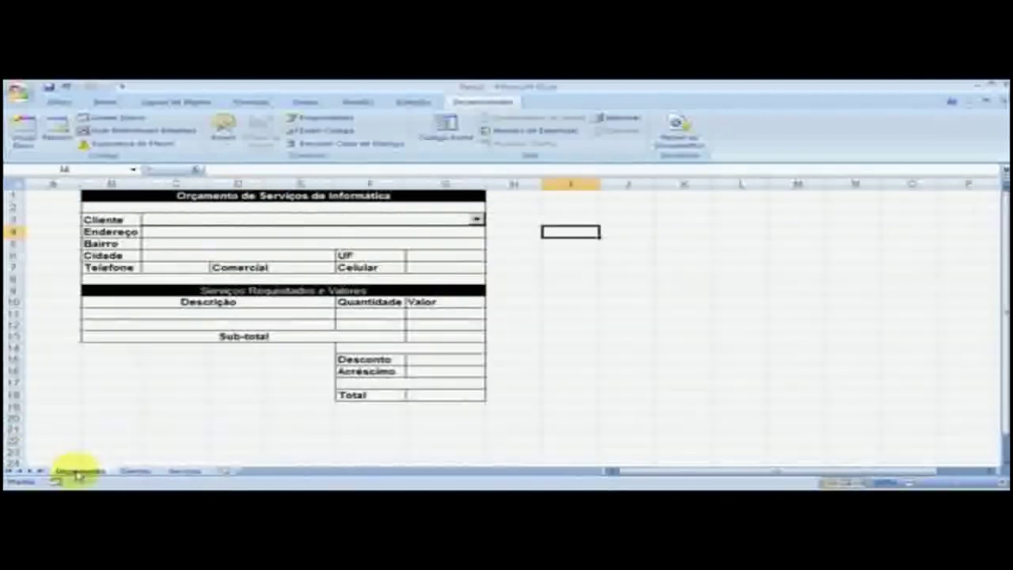
{"action": "left_click", "coordinate": [365, 224]}
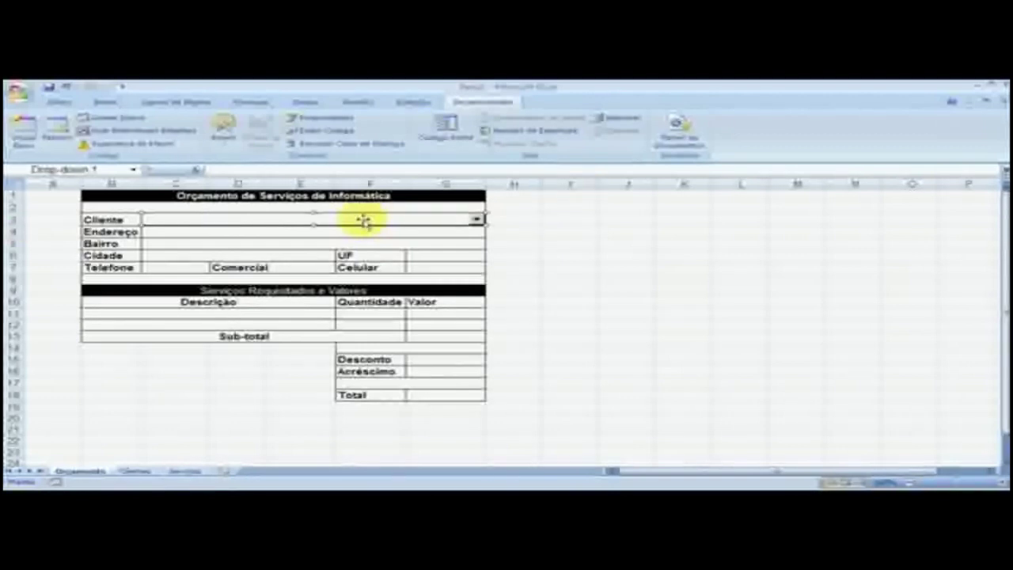
{"action": "right_click", "coordinate": [363, 221]}
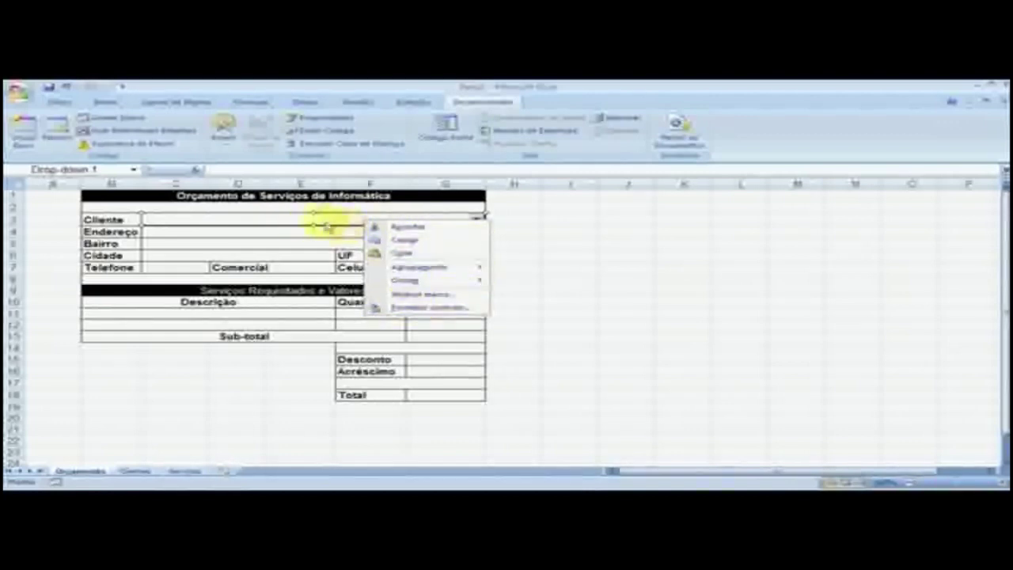
{"action": "left_click", "coordinate": [415, 309]}
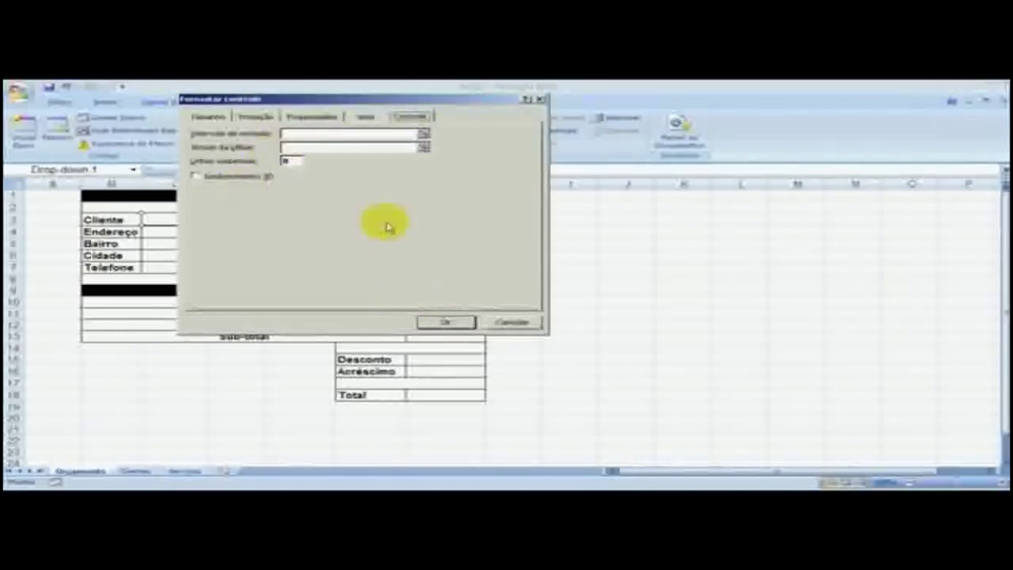
{"action": "left_click", "coordinate": [289, 135]}
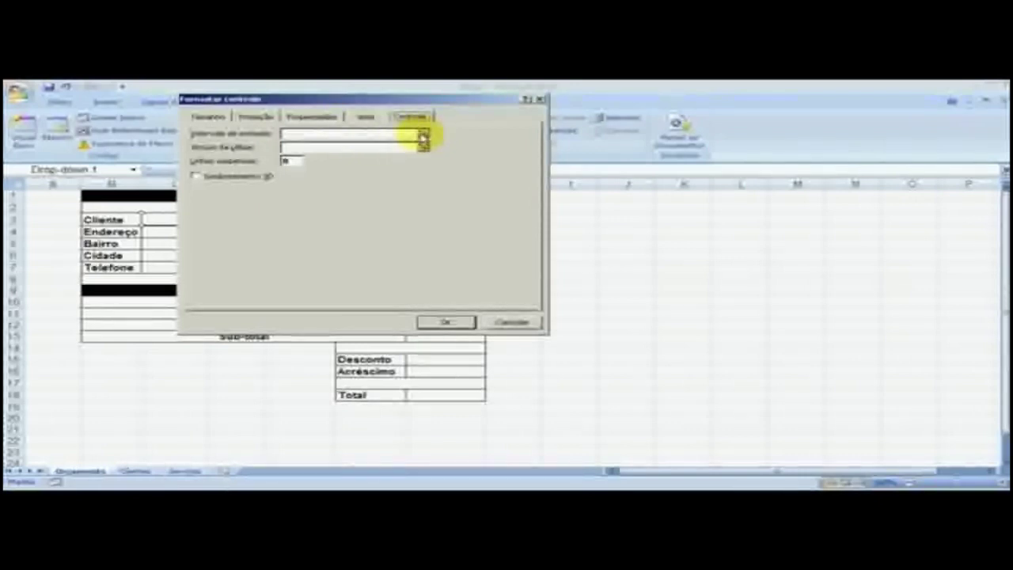
{"action": "left_click", "coordinate": [423, 138]}
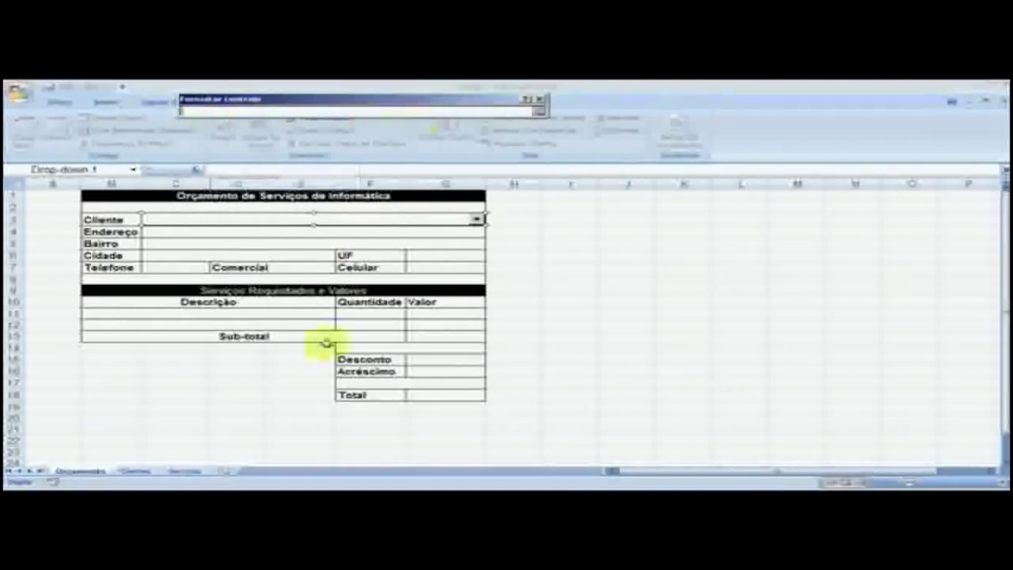
{"action": "left_click", "coordinate": [136, 471]}
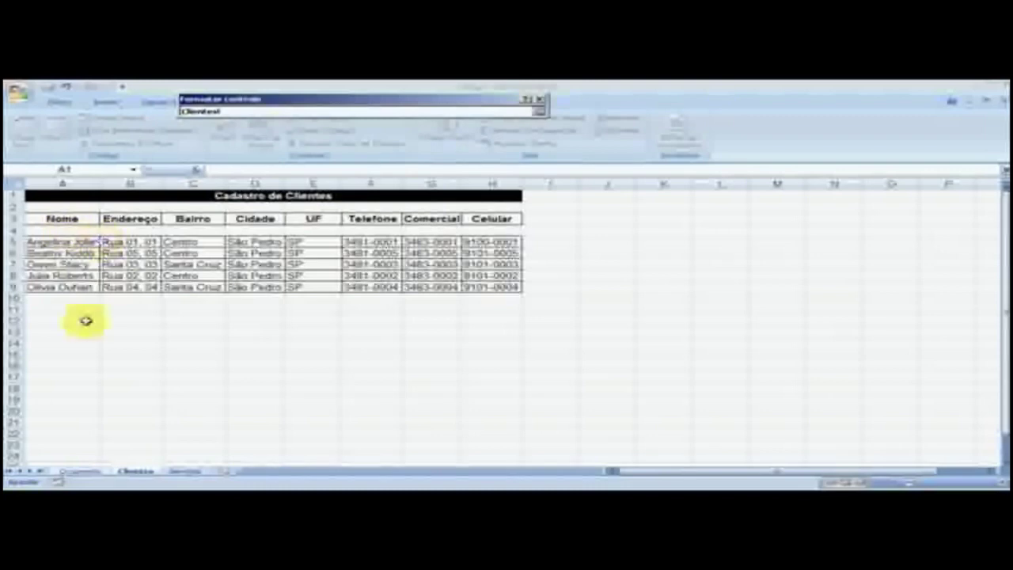
{"action": "left_click", "coordinate": [73, 230]}
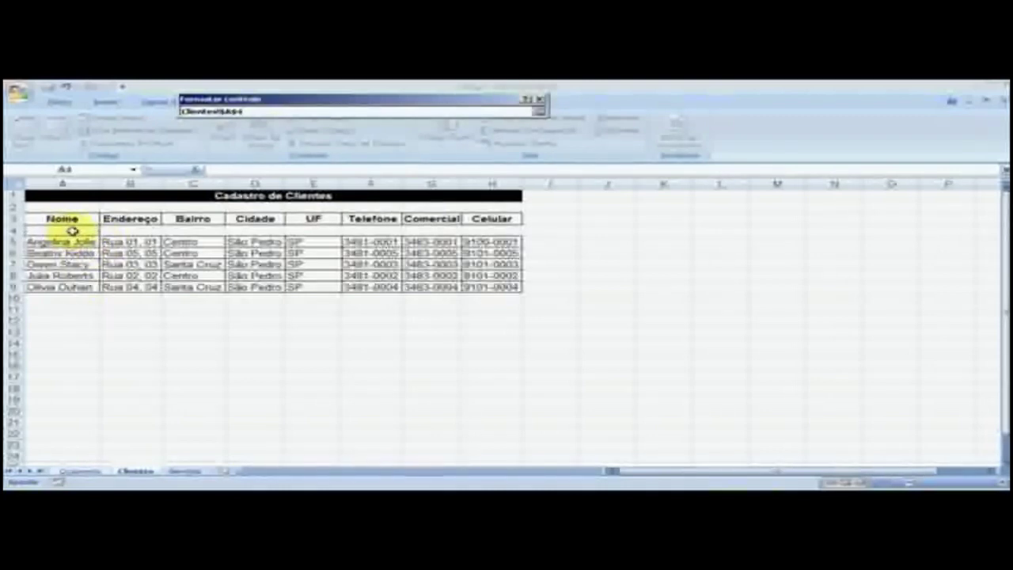
{"action": "left_click_drag", "start_coordinate": [72, 230], "coordinate": [72, 236]}
{"action": "left_click_drag", "start_coordinate": [72, 276], "coordinate": [72, 288]}
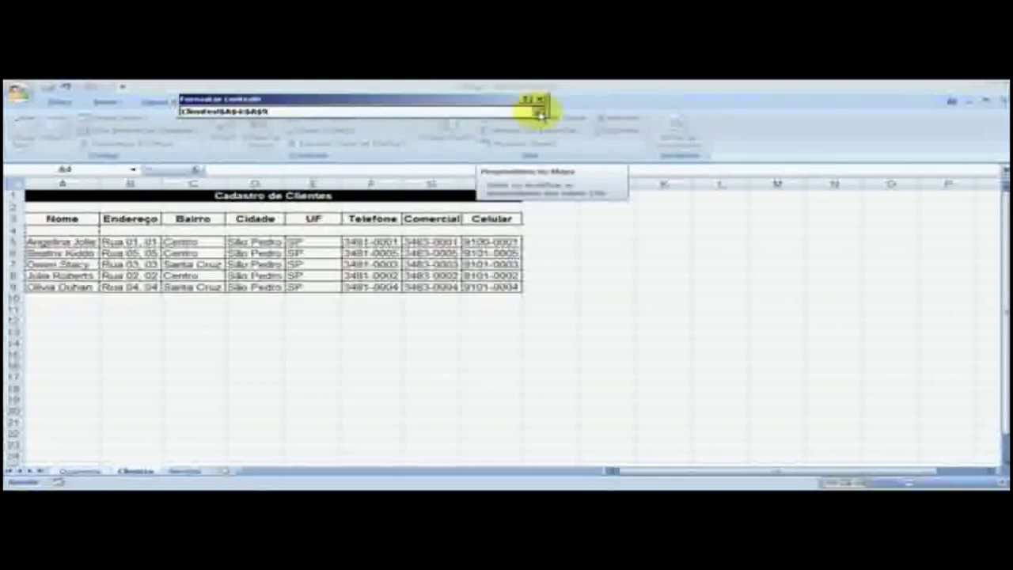
{"action": "left_click", "coordinate": [539, 115]}
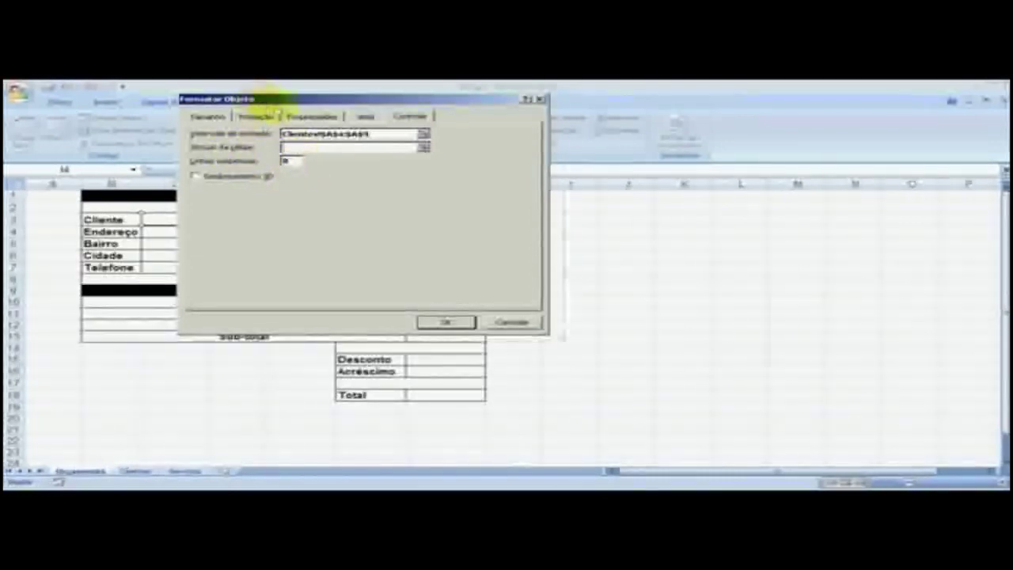
Link the combo box to cell C3, change its number of drop-down lines and apply the control settings.
{"action": "left_click_drag", "start_coordinate": [267, 98], "coordinate": [592, 188]}
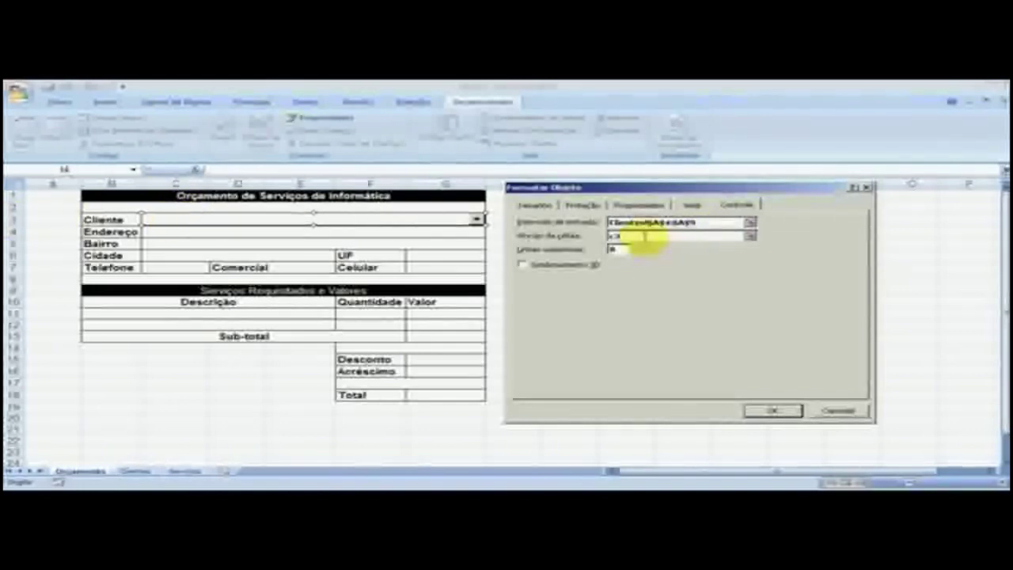
{"action": "left_click", "coordinate": [622, 249]}
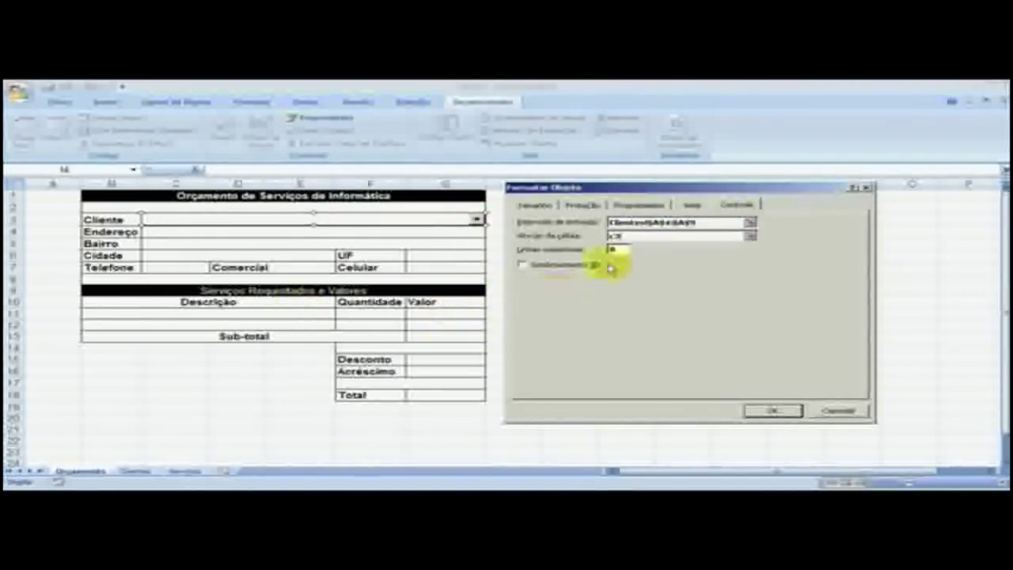
{"action": "left_click_drag", "start_coordinate": [623, 251], "coordinate": [604, 250]}
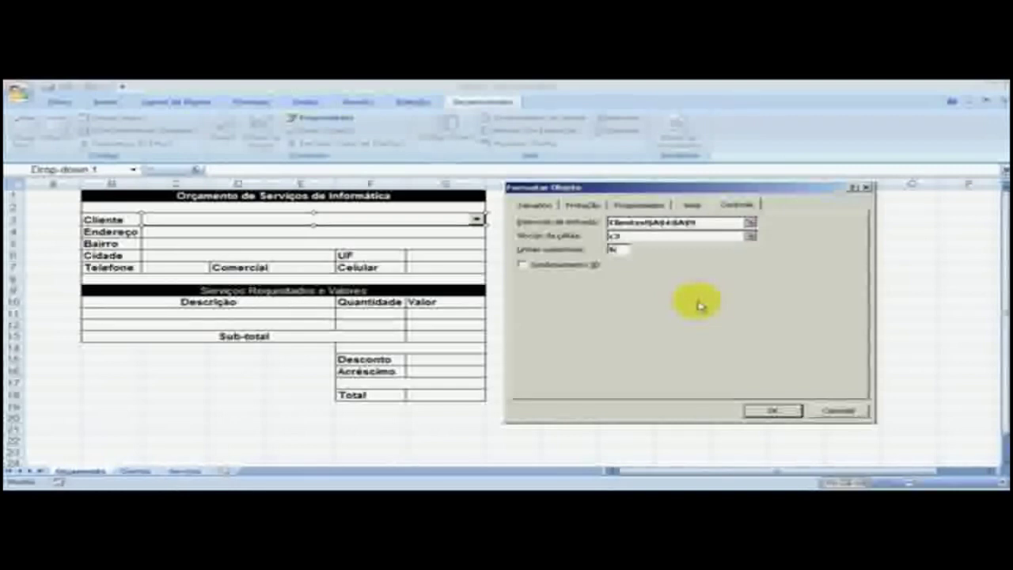
{"action": "left_click", "coordinate": [769, 412]}
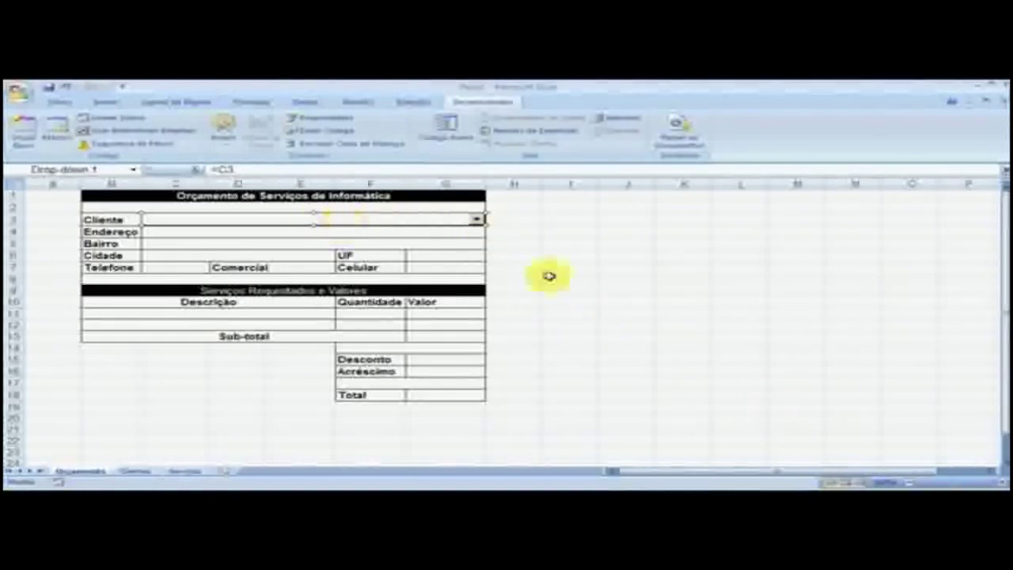
{"action": "left_click", "coordinate": [574, 282]}
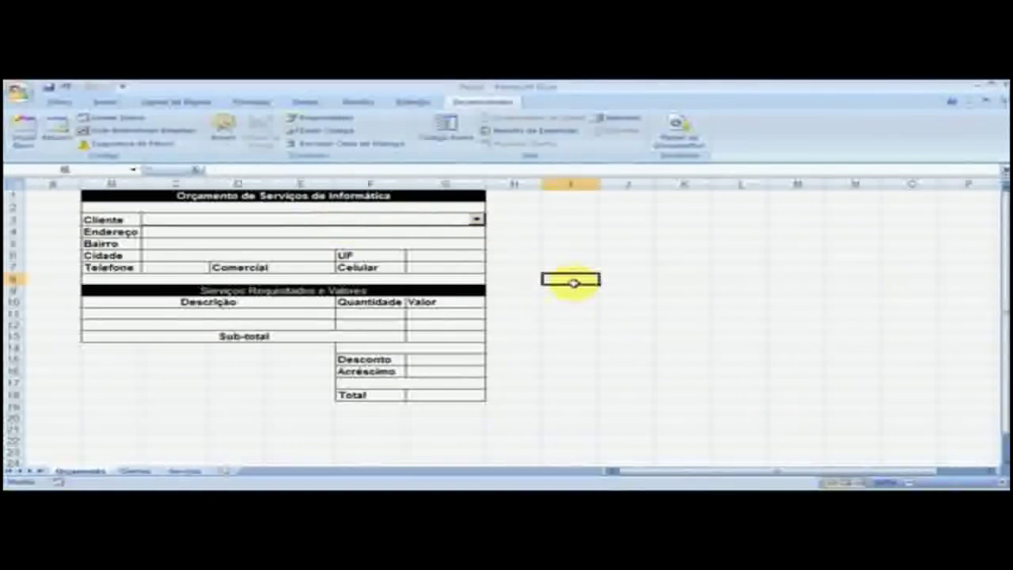
Test the Cliente combo box by choosing different clients and compare its list with the Clientes sheet.
{"action": "left_click", "coordinate": [477, 220]}
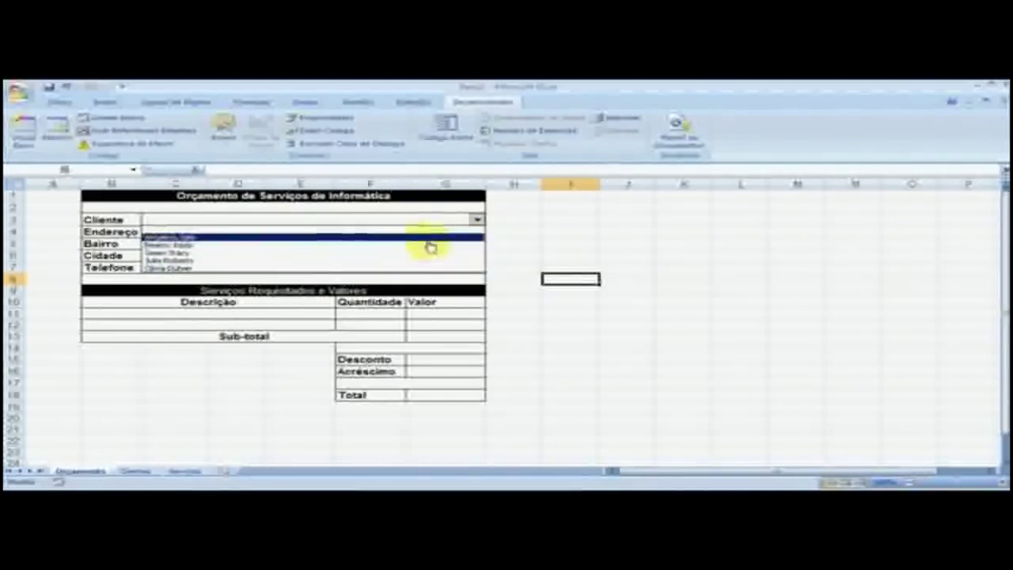
{"action": "left_click", "coordinate": [428, 246]}
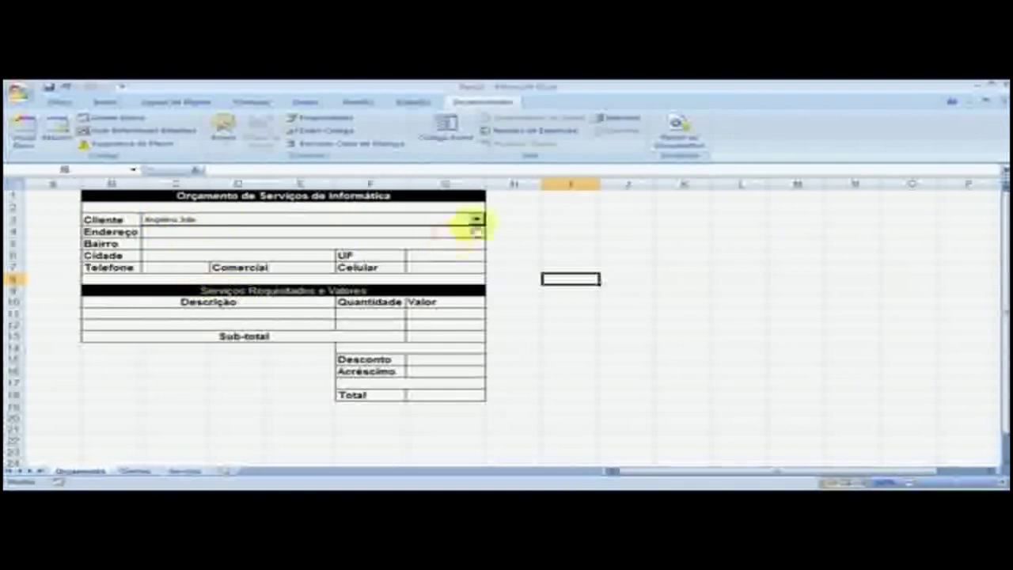
{"action": "left_click", "coordinate": [477, 220]}
{"action": "left_click", "coordinate": [344, 237]}
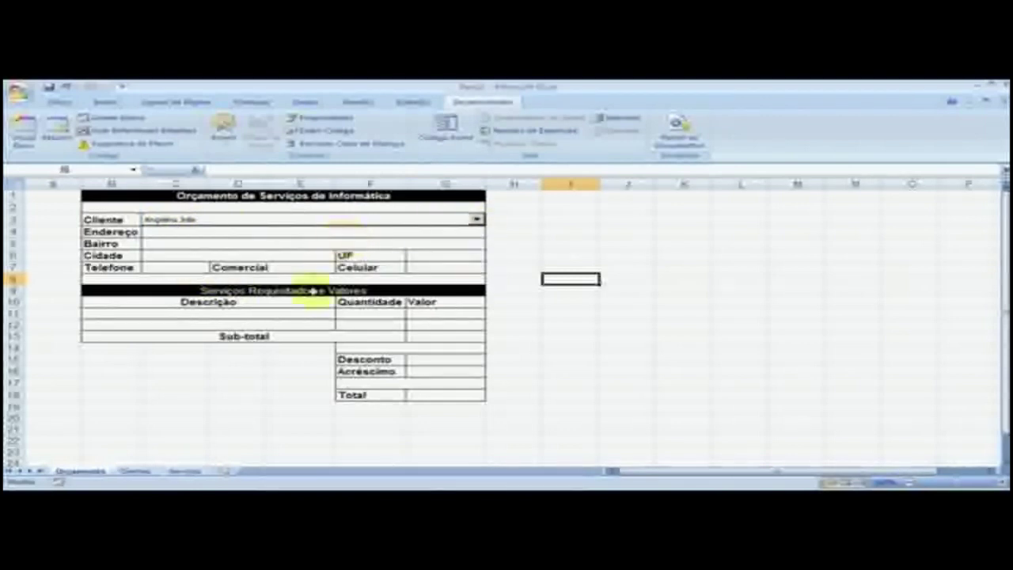
{"action": "left_click", "coordinate": [136, 472]}
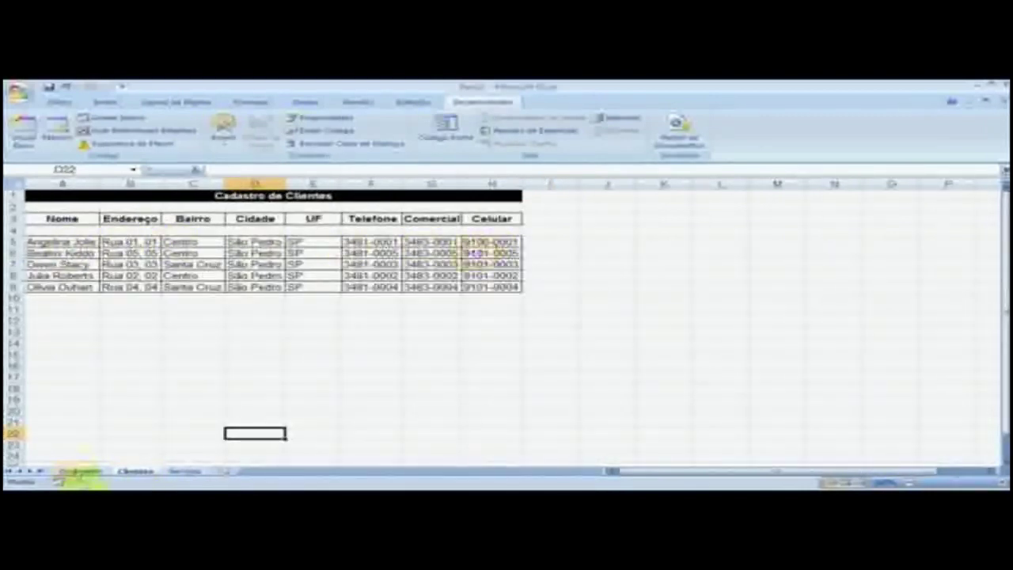
{"action": "left_click", "coordinate": [95, 473]}
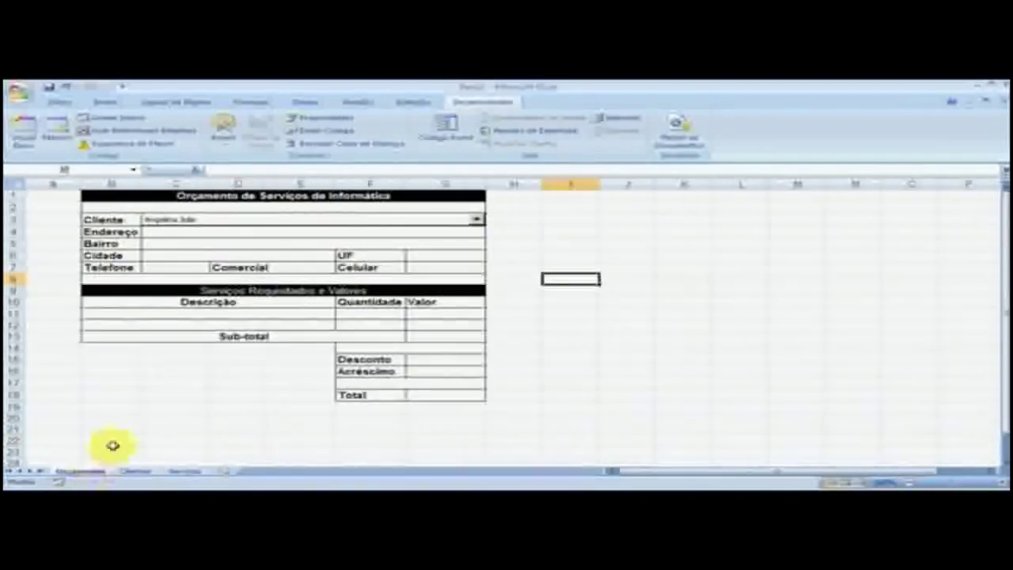
{"action": "left_click", "coordinate": [478, 220]}
{"action": "left_click", "coordinate": [414, 245]}
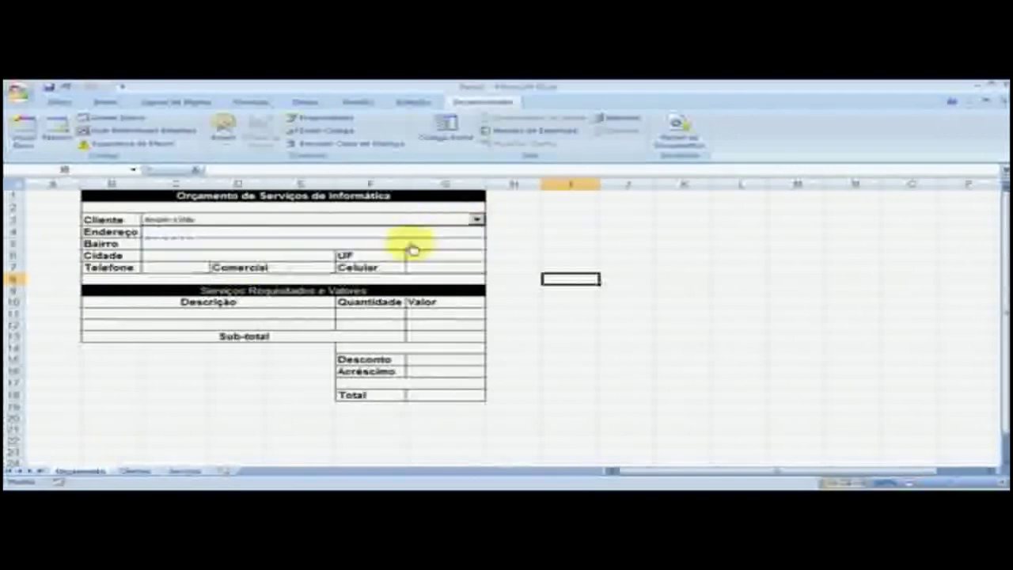
{"action": "left_click", "coordinate": [532, 241]}
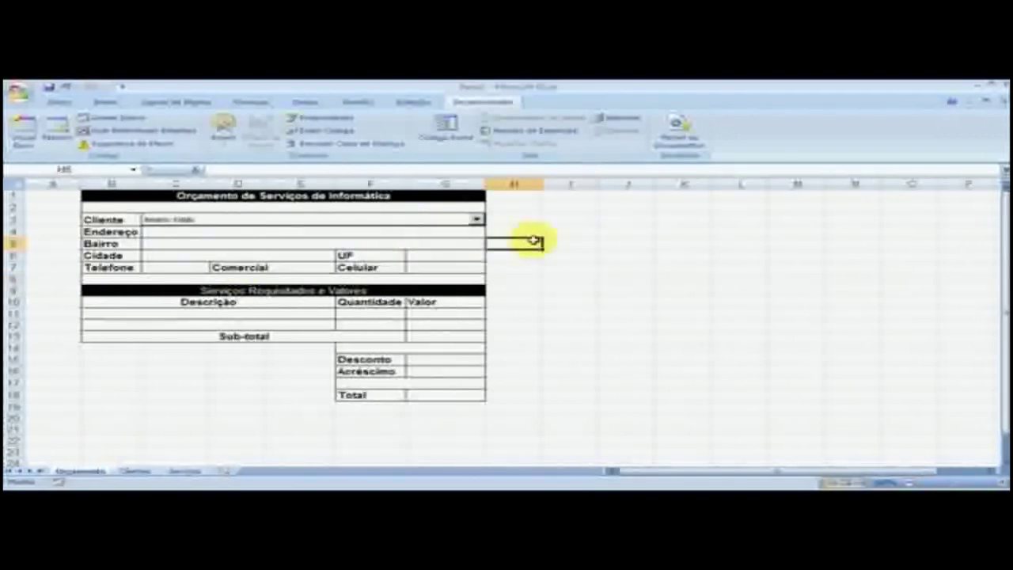
{"action": "left_click", "coordinate": [477, 220]}
{"action": "left_click", "coordinate": [449, 242]}
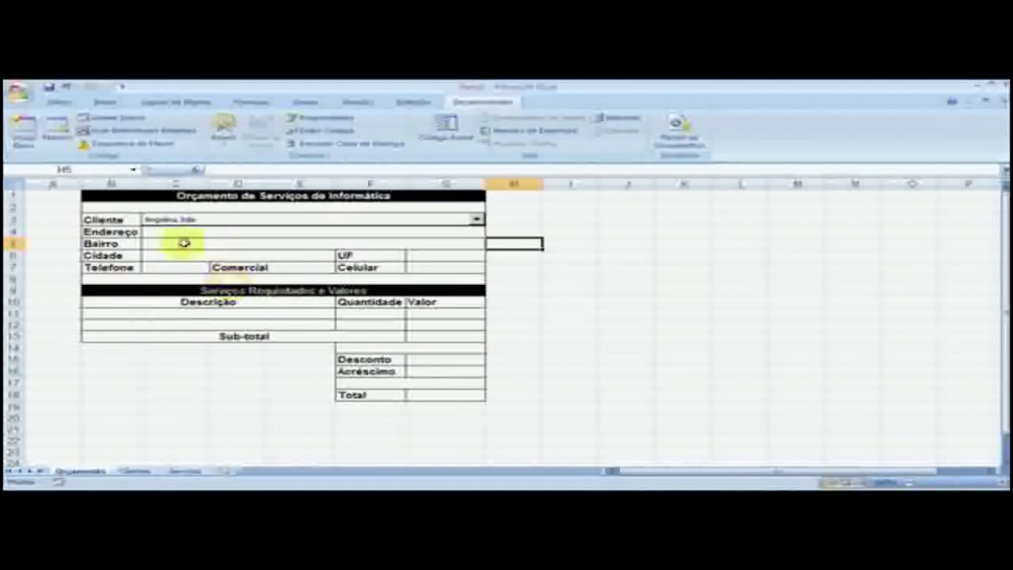
Switch the Cliente combo box between a client and the blank entry, ending on the blank entry.
{"action": "left_click", "coordinate": [477, 220]}
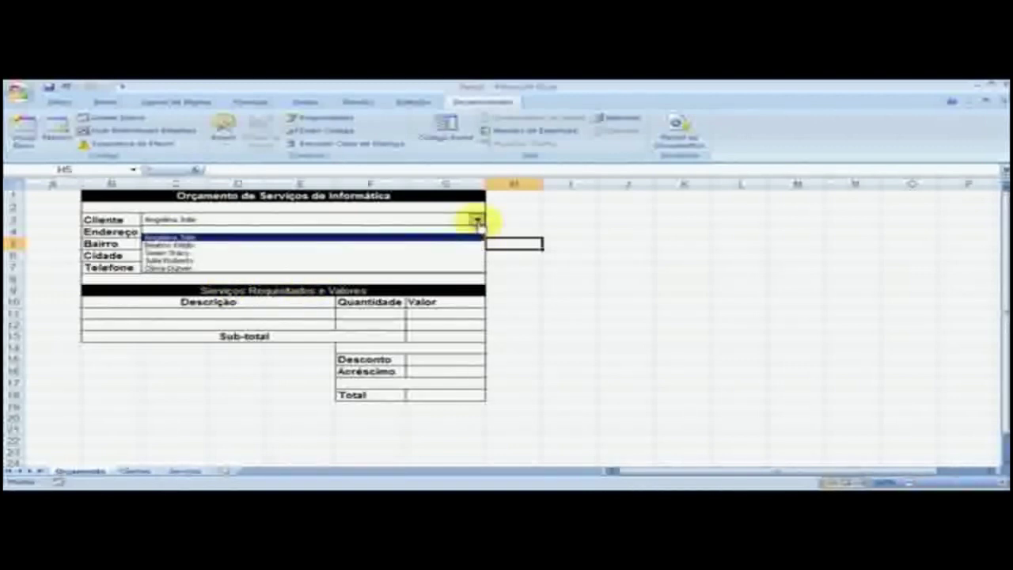
{"action": "left_click", "coordinate": [412, 236]}
{"action": "left_click", "coordinate": [477, 219]}
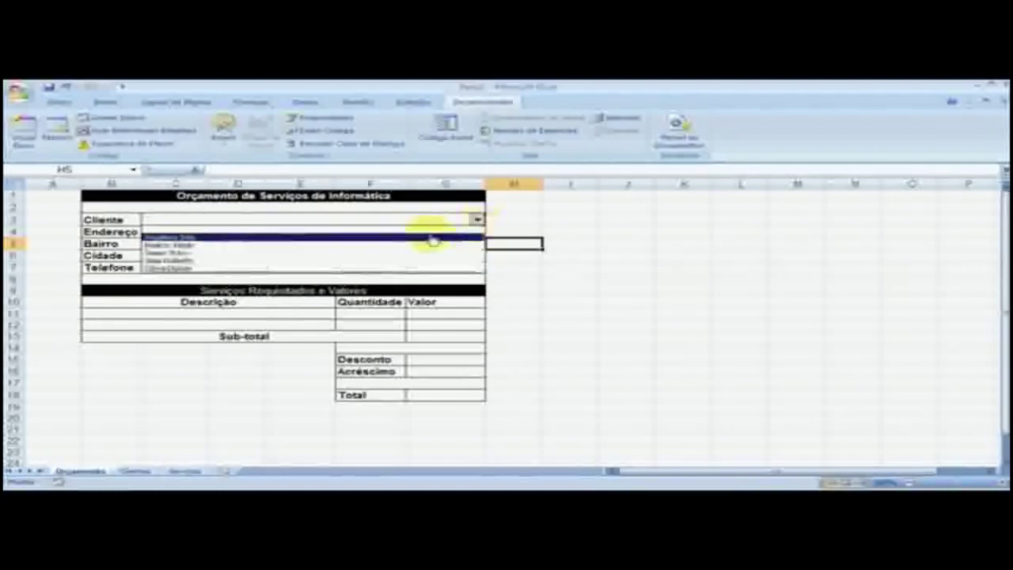
{"action": "left_click", "coordinate": [427, 243]}
{"action": "left_click", "coordinate": [478, 220]}
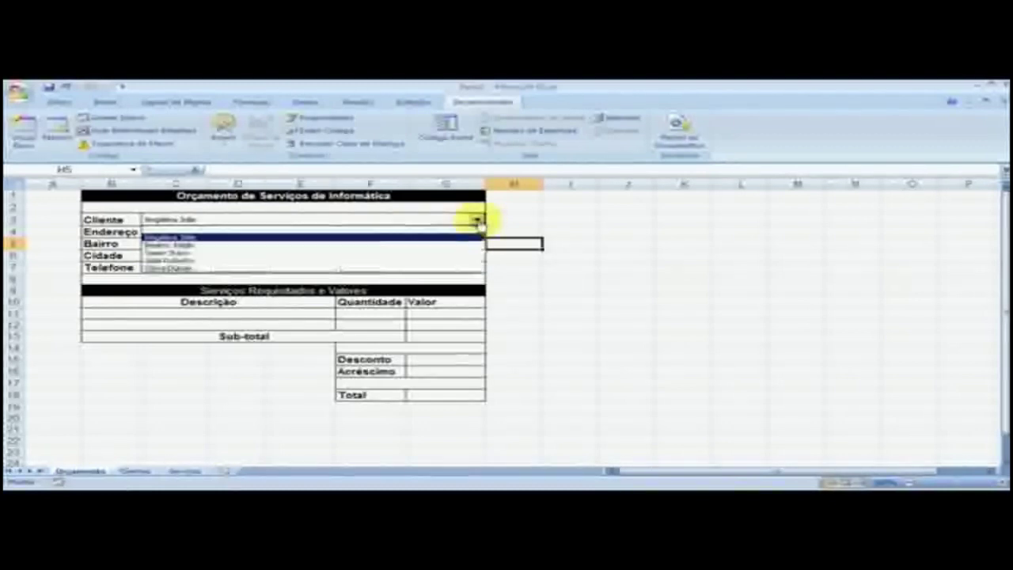
{"action": "left_click", "coordinate": [379, 230]}
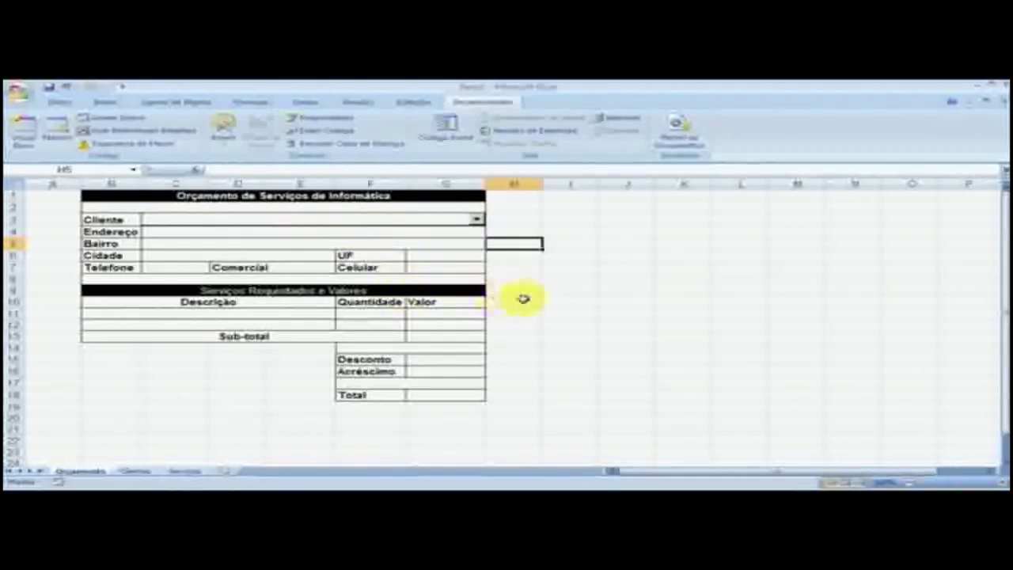
Examine the empty Endereço, Bairro, Cidade, Telefone, Celular and UF fields of the Orçamento form.
{"action": "left_click", "coordinate": [515, 400]}
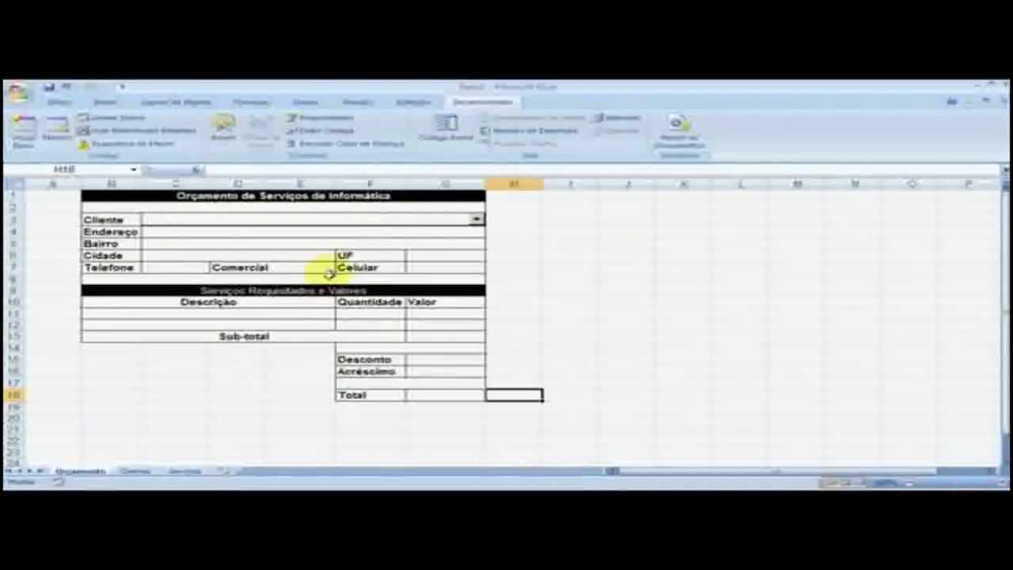
{"action": "left_click", "coordinate": [226, 233]}
{"action": "left_click", "coordinate": [208, 254]}
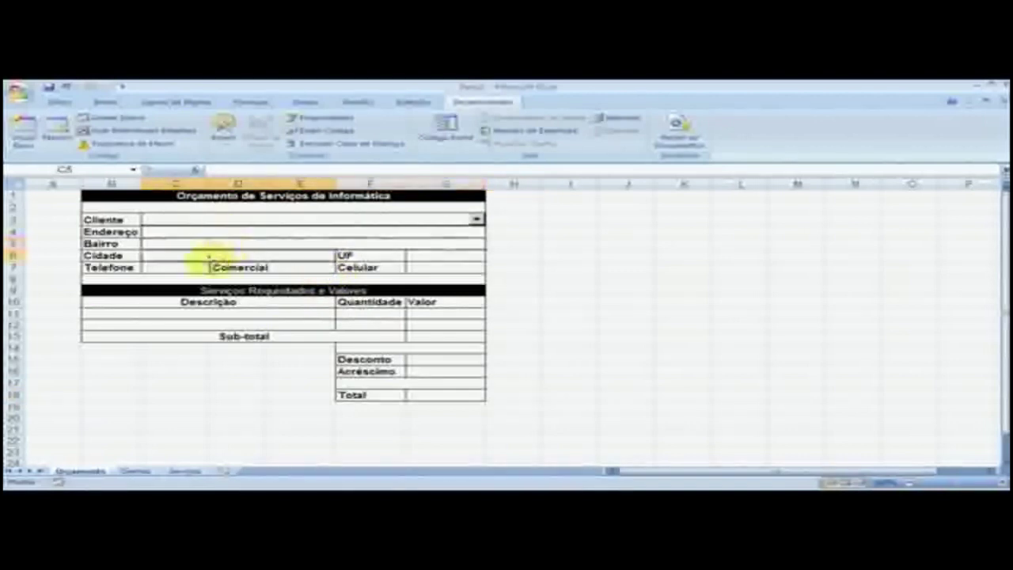
{"action": "left_click", "coordinate": [192, 266]}
{"action": "left_click", "coordinate": [425, 265]}
{"action": "left_click", "coordinate": [424, 255]}
{"action": "left_click", "coordinate": [396, 243]}
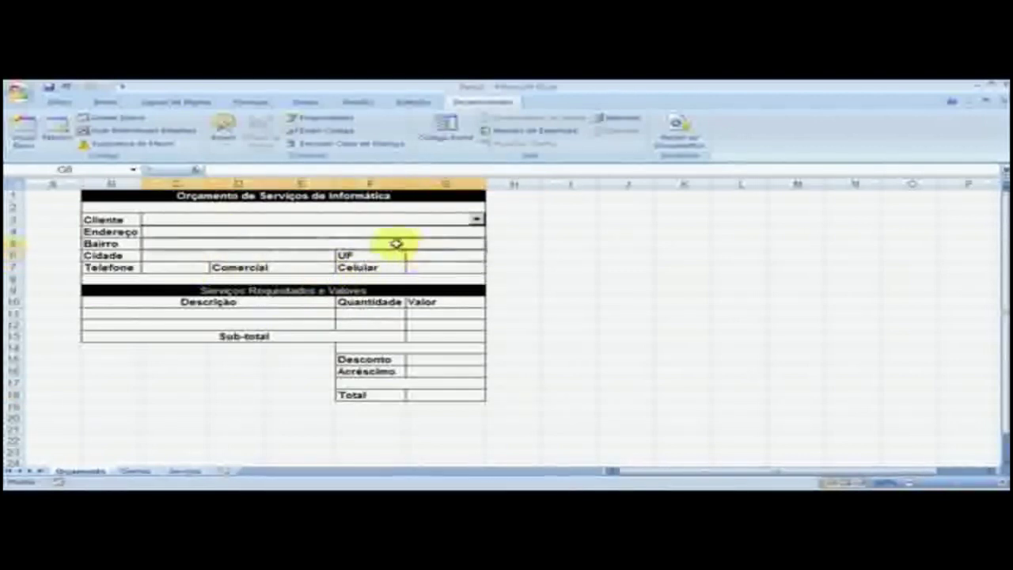
{"action": "left_click", "coordinate": [386, 230]}
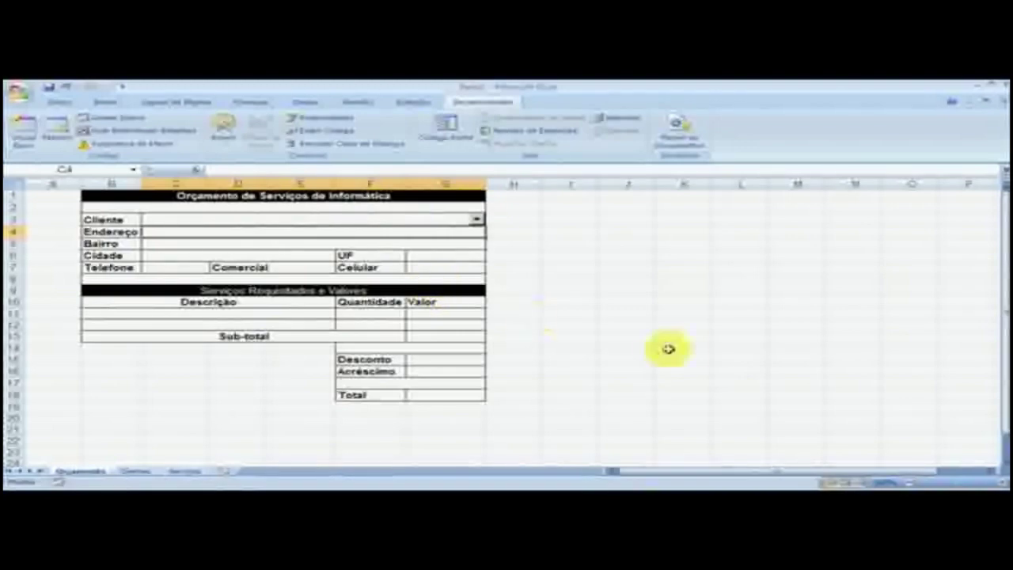